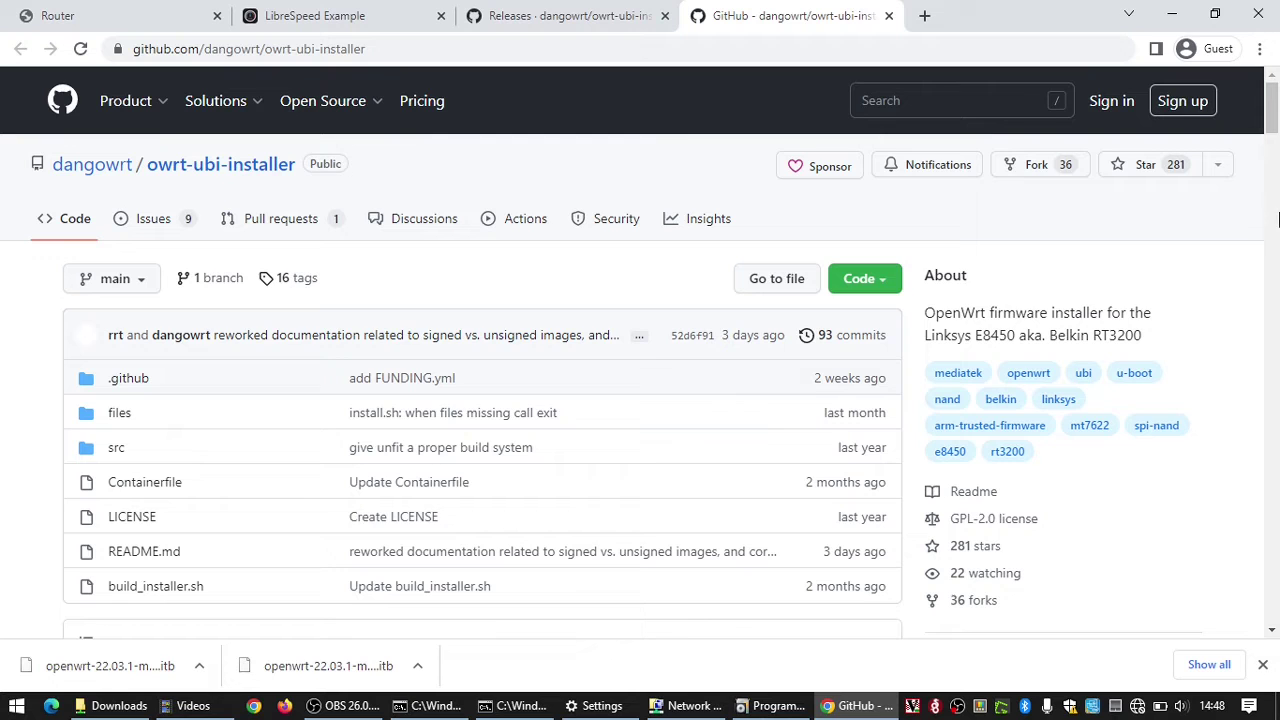
# Step: Scroll the owrt-ubi-installer README to Installing OpenWrt and highlight the note about pre-built files
pyautogui.moveTo(1272, 118)
pyautogui.mouseDown()
pyautogui.moveTo(1272, 147)
pyautogui.moveTo(1272, 113)
pyautogui.mouseUp()
pyautogui.moveTo(1272, 122); pyautogui.dragTo(1270, 230)
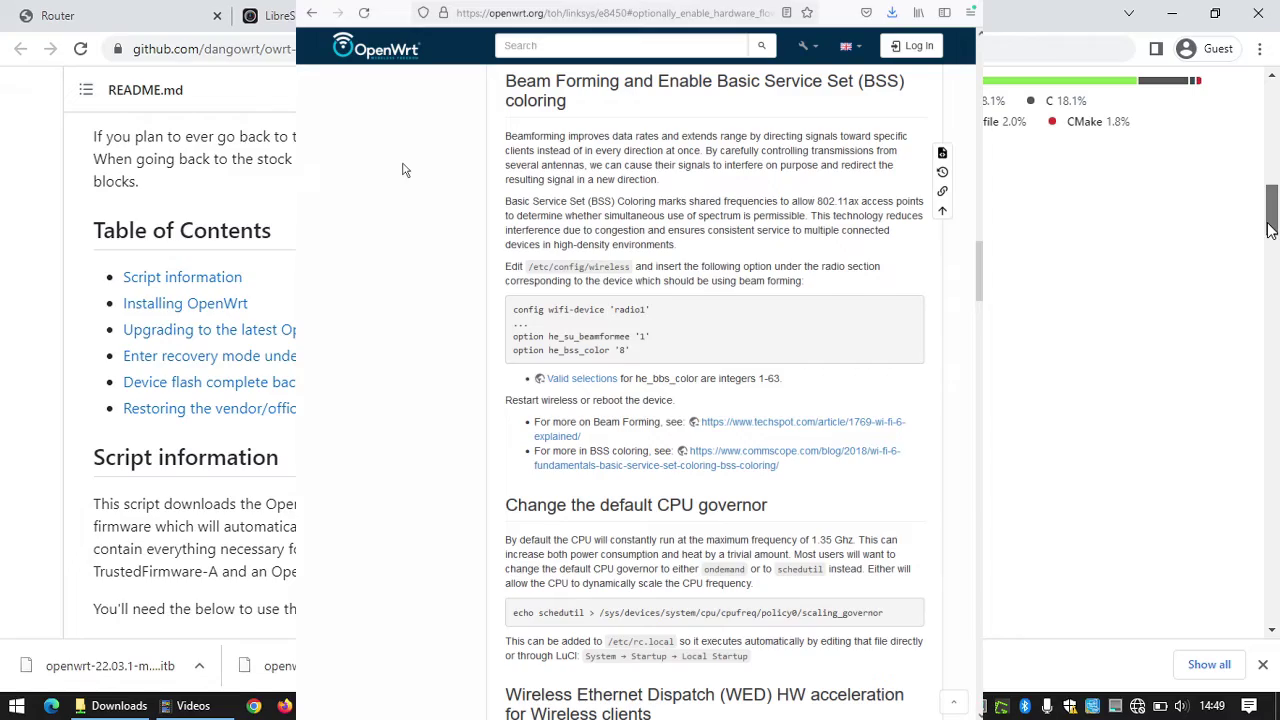
pyautogui.moveTo(1270, 229); pyautogui.dragTo(1249, 279)
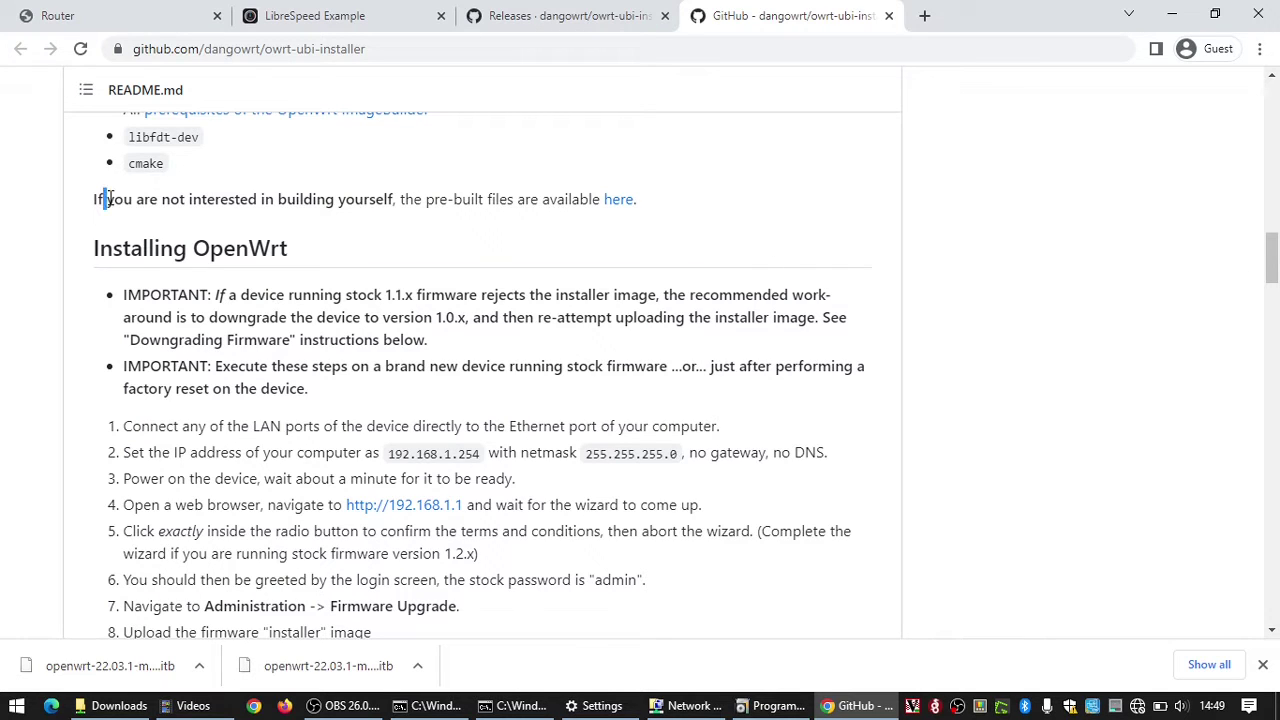
pyautogui.moveTo(107, 199); pyautogui.dragTo(372, 205)
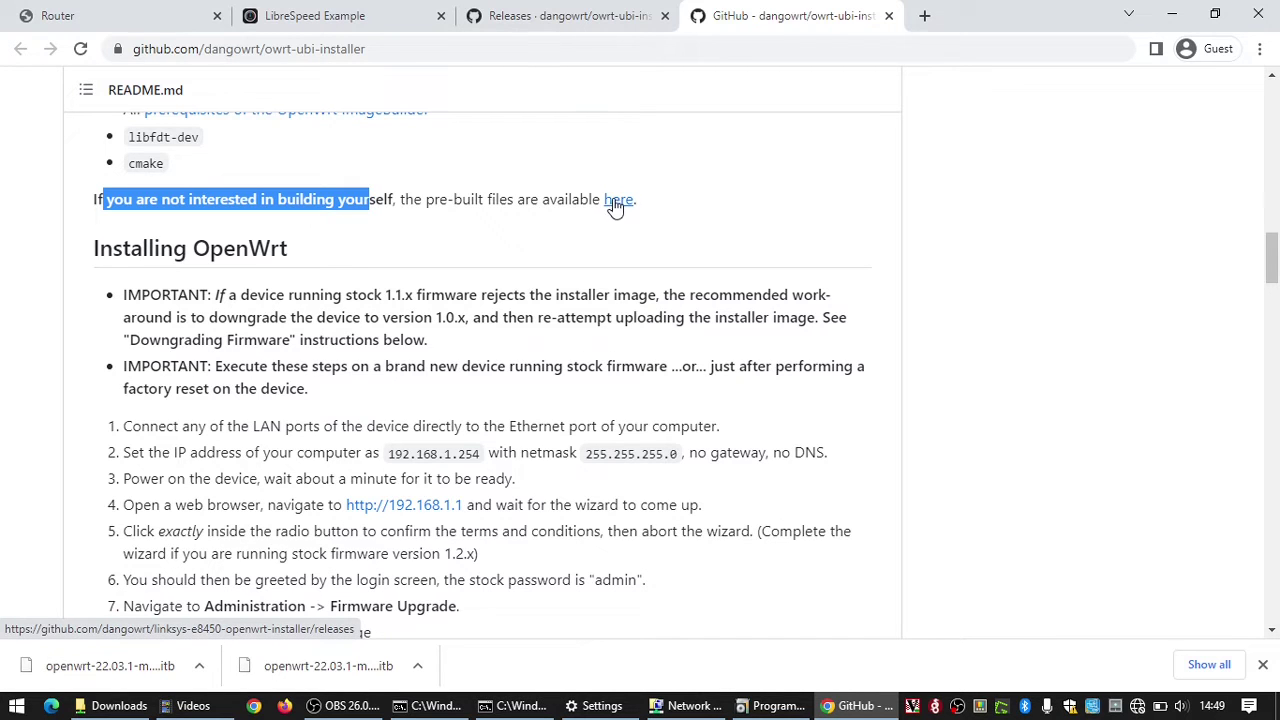
# Step: On the Releases page, highlight the recovery-installer.itb and squashfs-sysupgrade.itb asset names
pyautogui.click(557, 22)
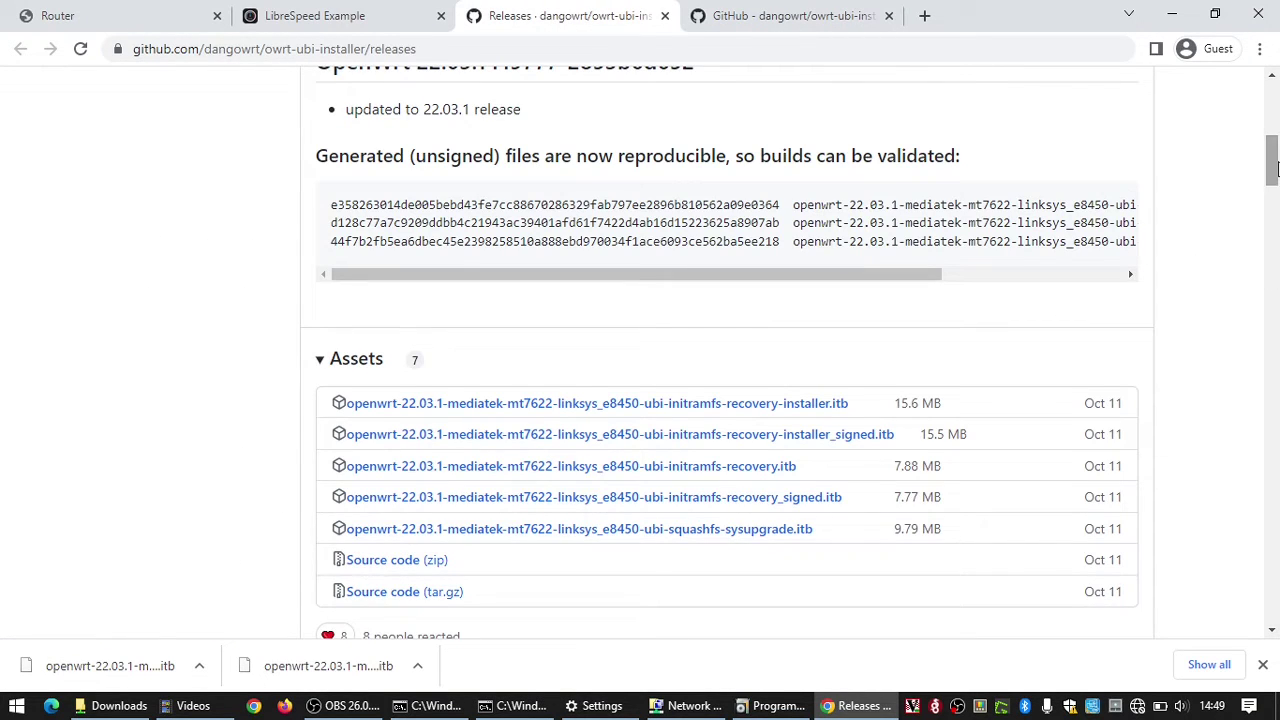
pyautogui.scroll(-1, 743, 342)
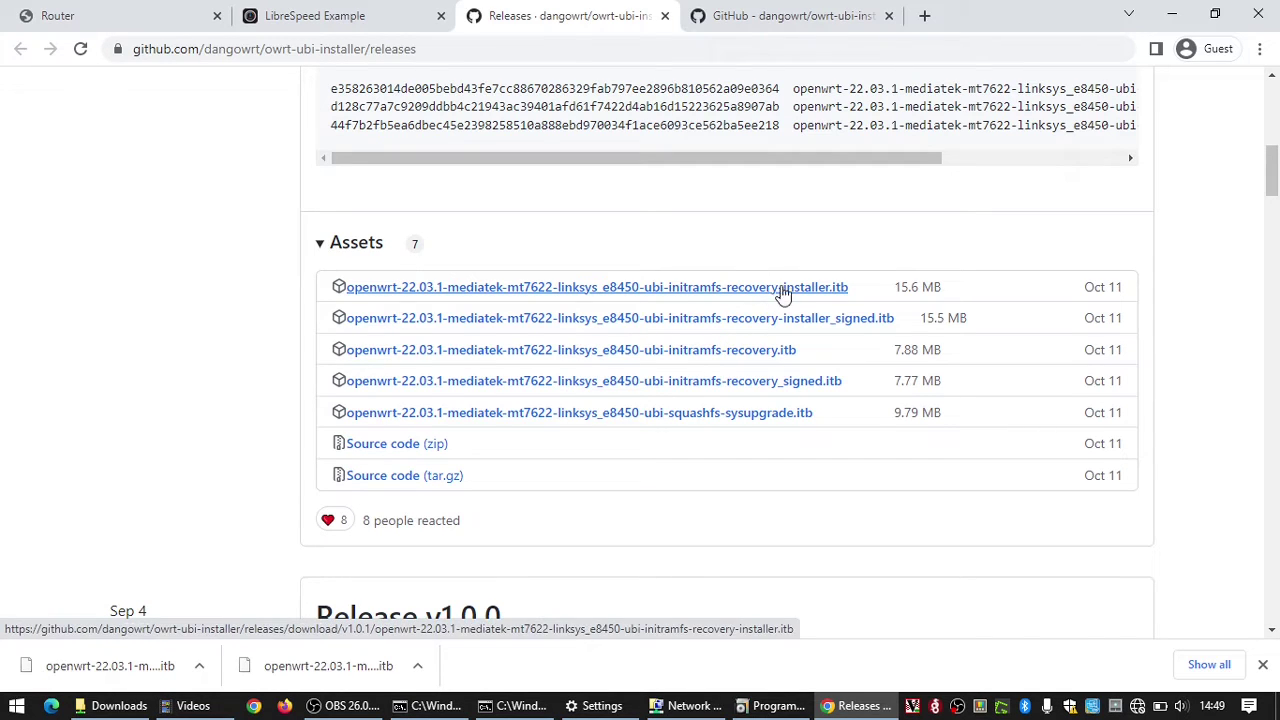
pyautogui.moveTo(866, 294); pyautogui.dragTo(405, 289)
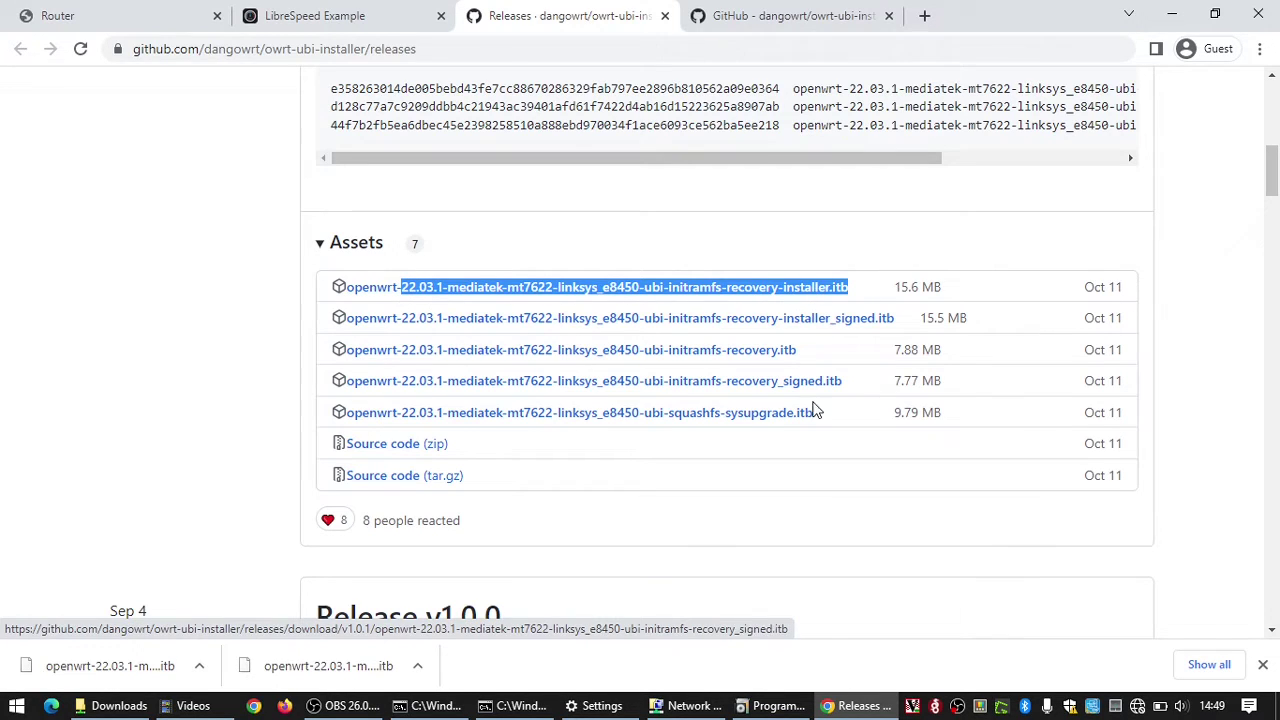
pyautogui.moveTo(826, 418); pyautogui.dragTo(642, 428)
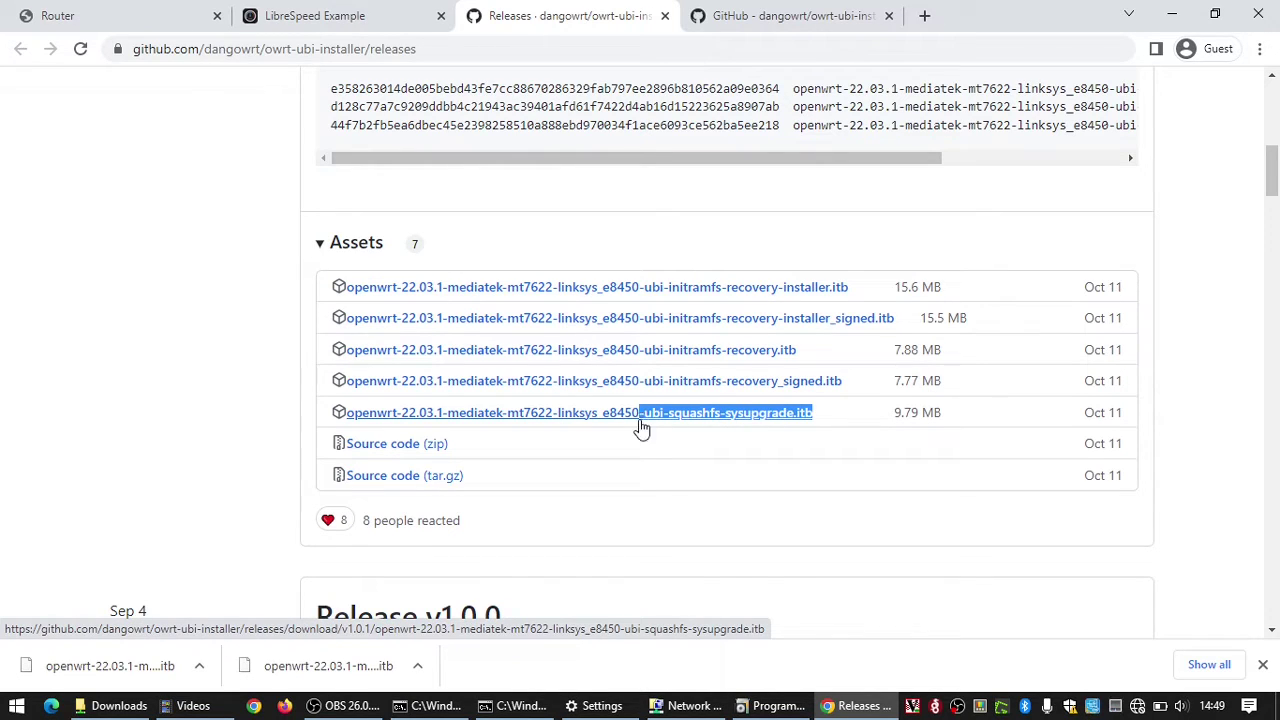
# Step: Close the Command Prompt window showing the ipconfig output
pyautogui.click(348, 12)
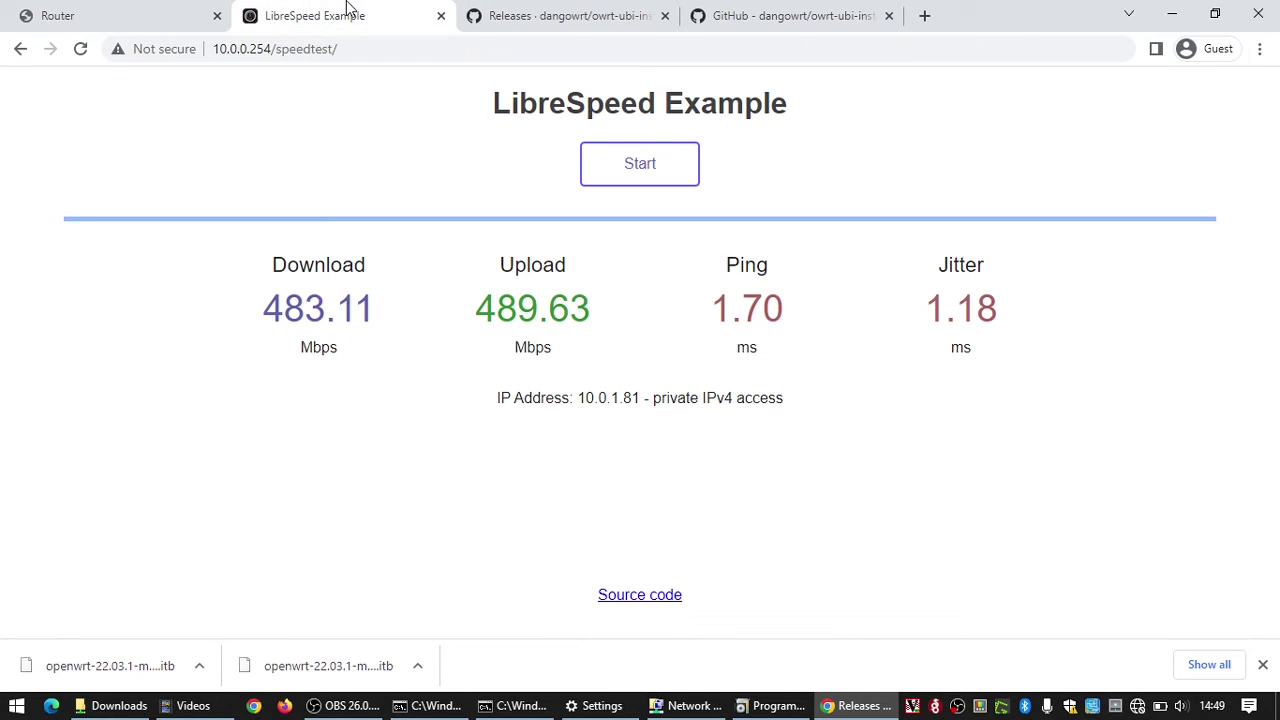
pyautogui.click(505, 706)
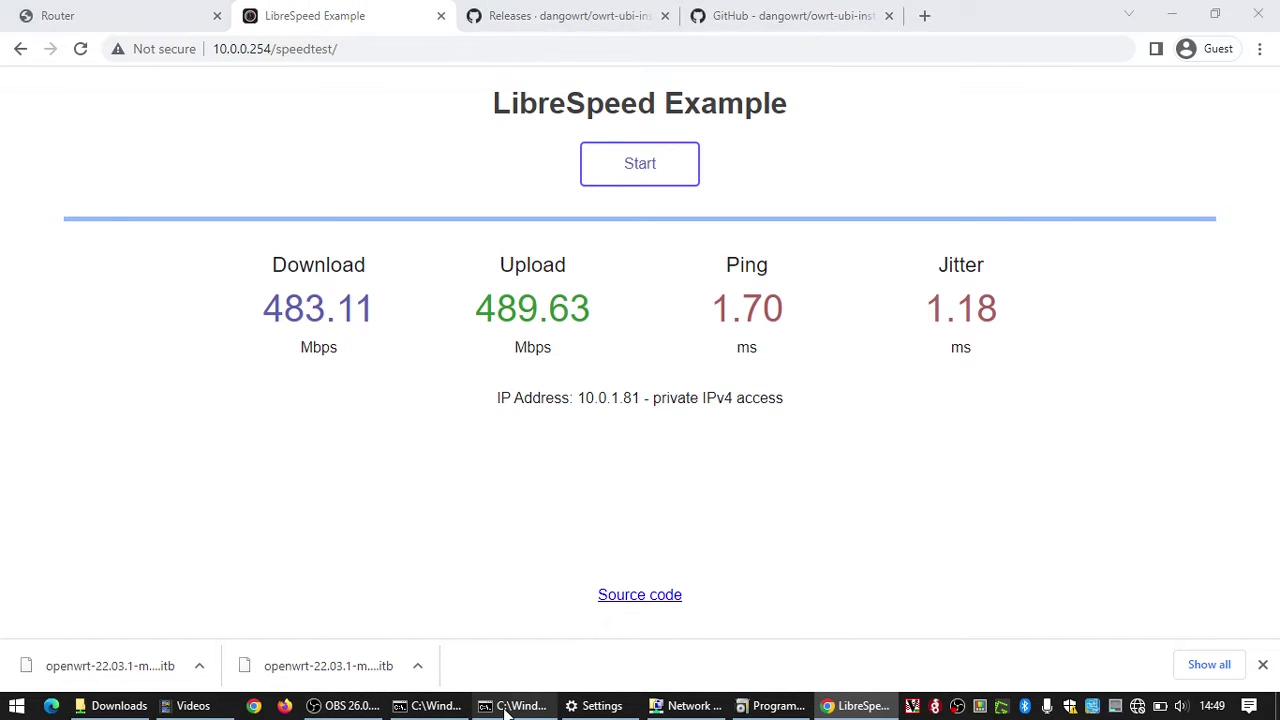
pyautogui.click(447, 708)
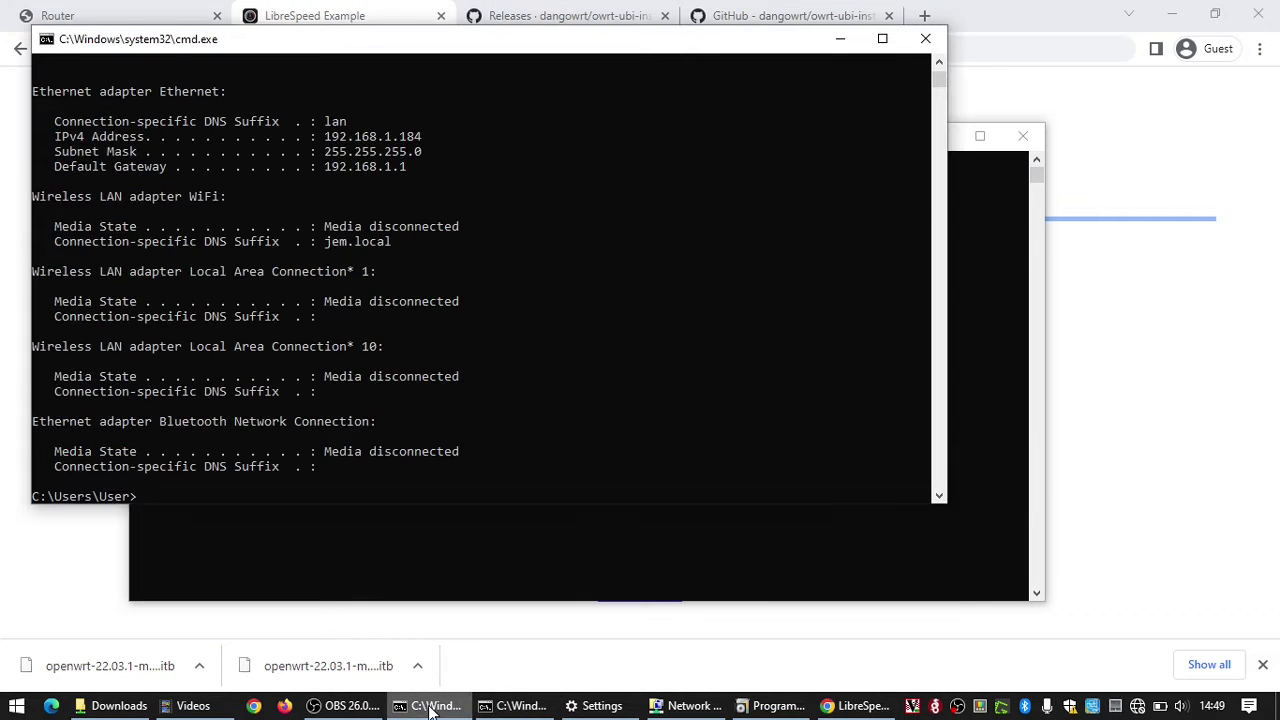
pyautogui.click(927, 39)
# Step: Run a continuous ping to 192.168.1.1 in the remaining Command Prompt
pyautogui.click(745, 125)
pyautogui.write('ping 192.168.1.1 -t')
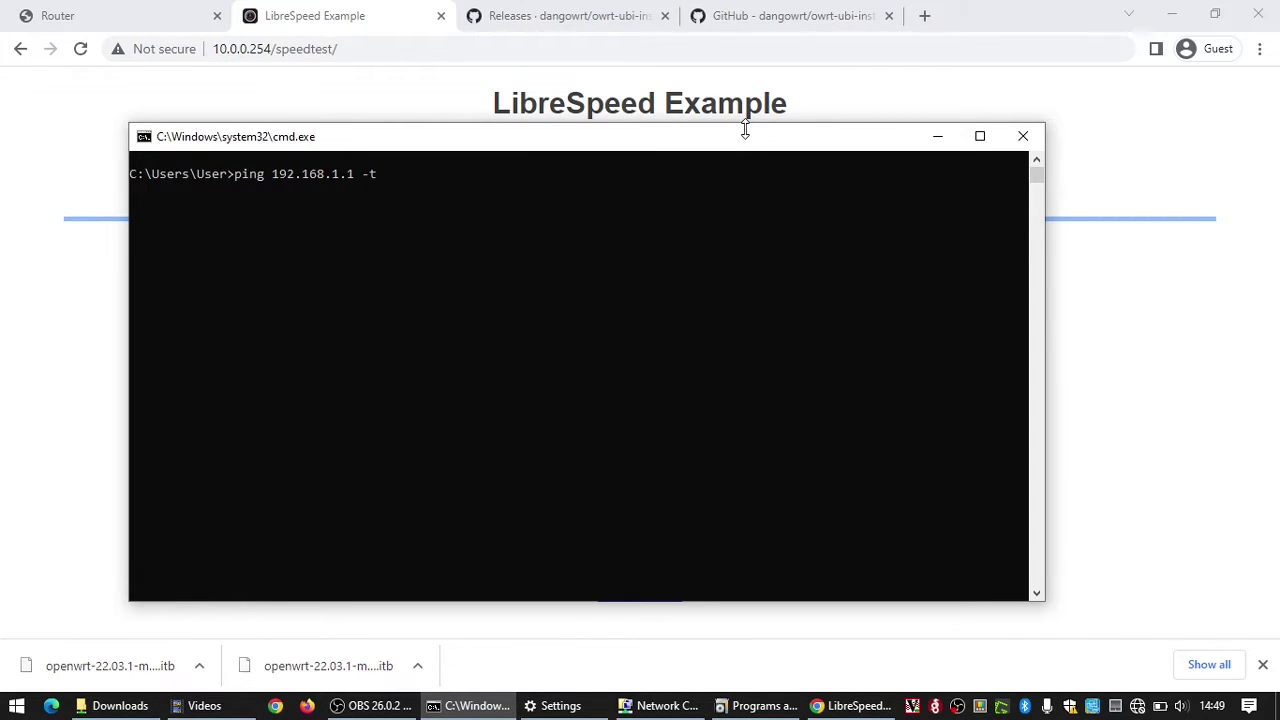
pyautogui.press('Return')
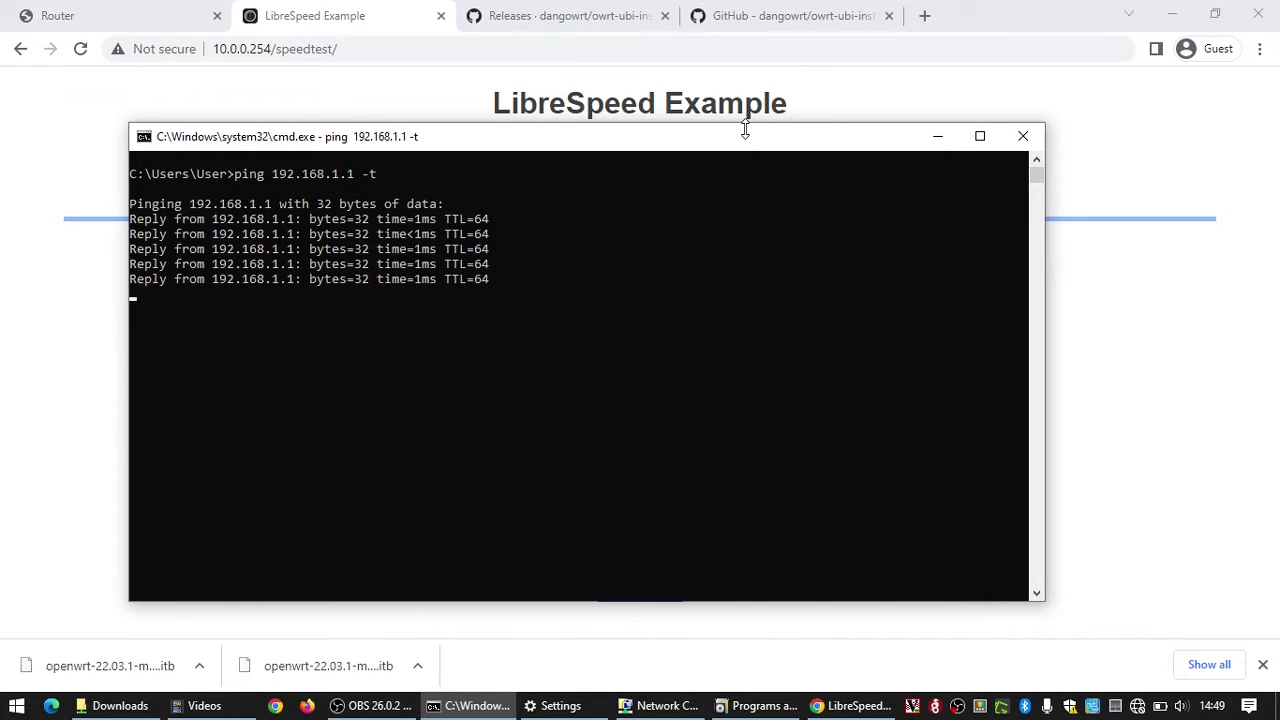
# Step: Load the router admin at 192.168.1.1 and close the old Router tab
pyautogui.click(215, 48)
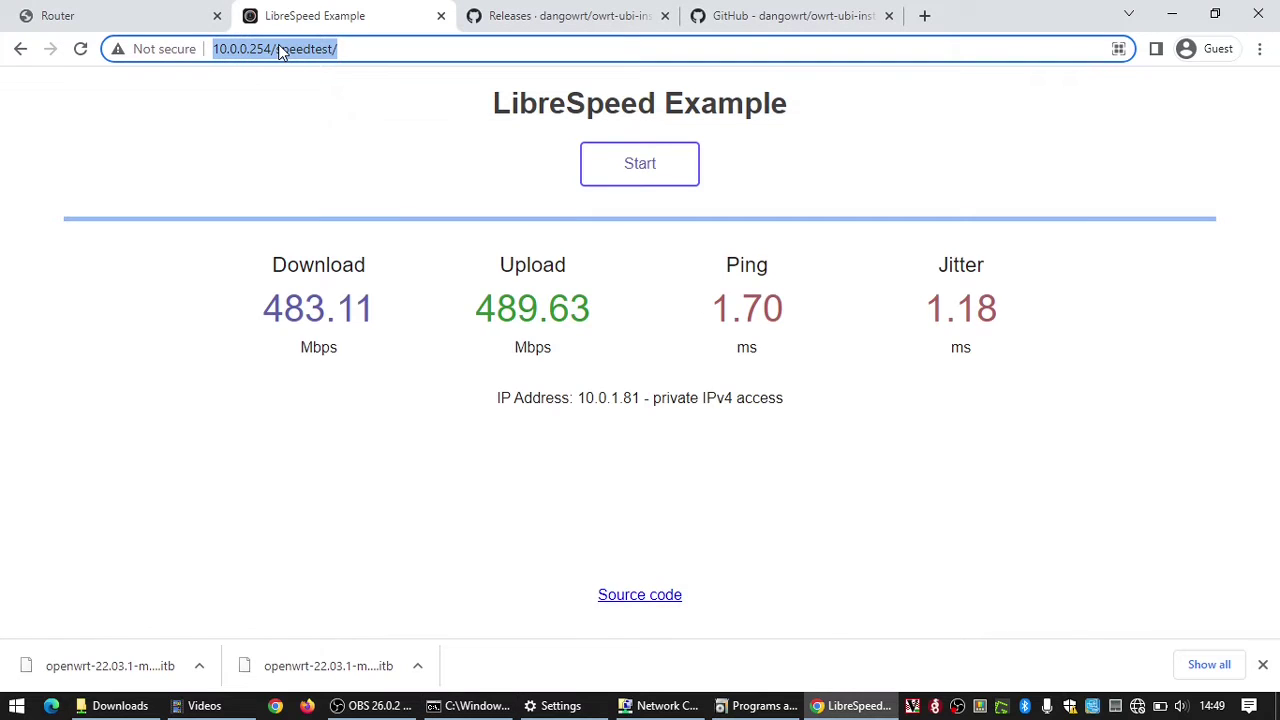
pyautogui.write('192.1')
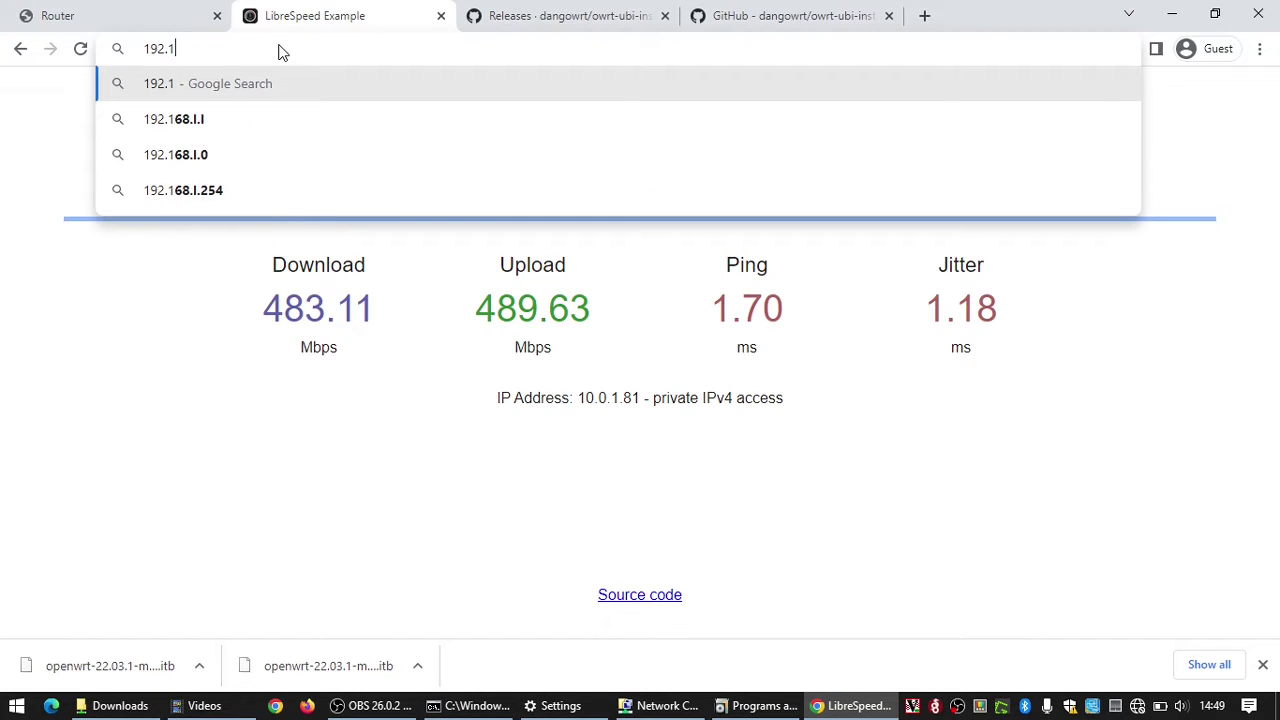
pyautogui.write('68.1.1')
pyautogui.press('Return')
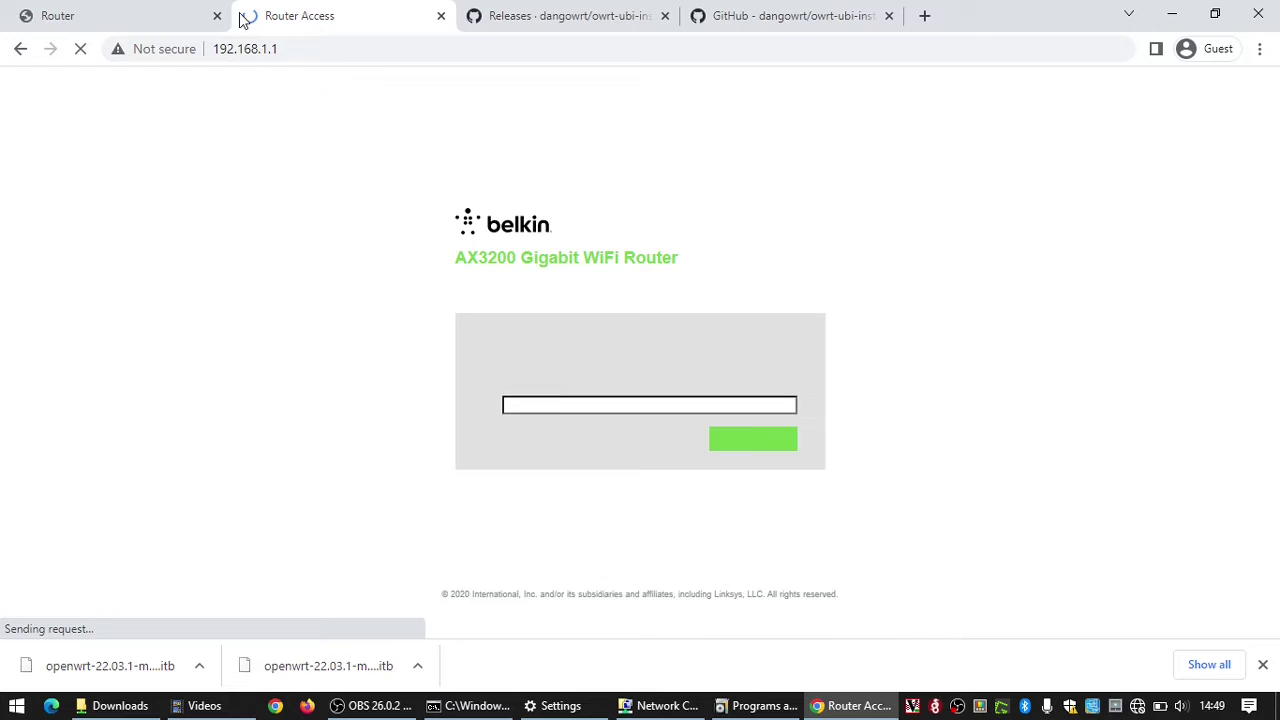
pyautogui.click(218, 16)
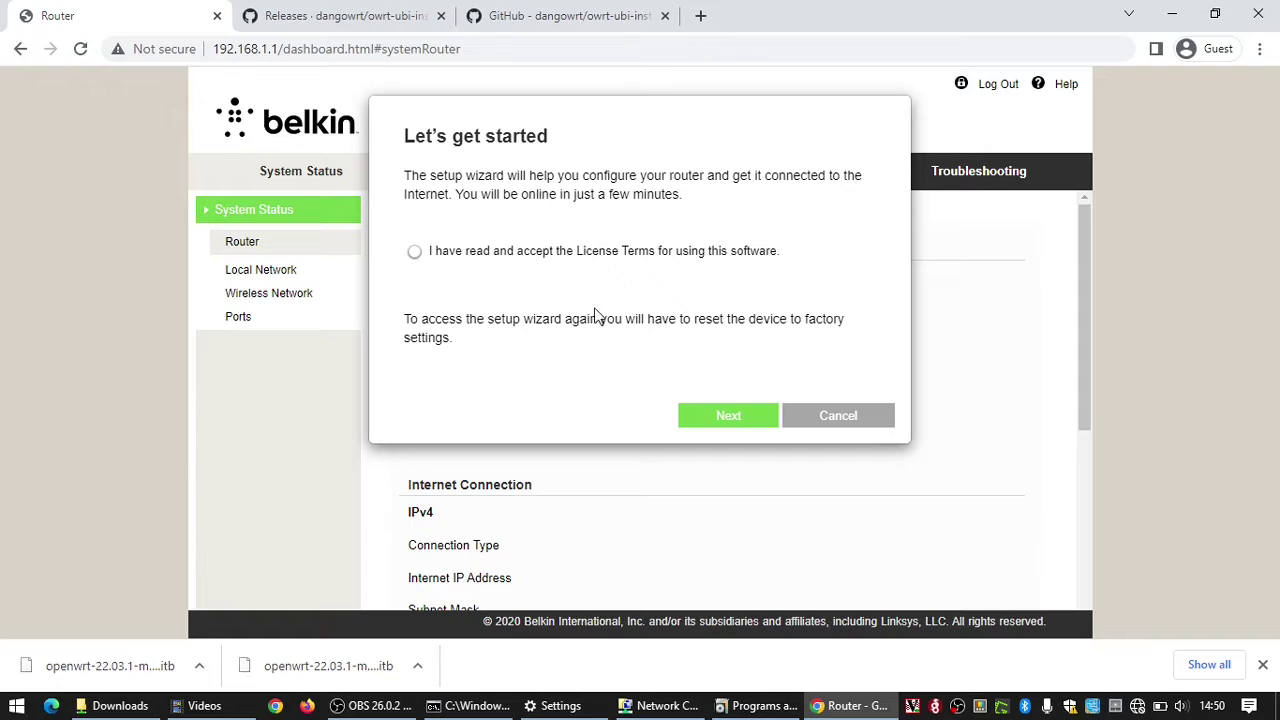
# Step: Accept the licence terms, then cancel and confirm leaving the setup wizard
pyautogui.click(414, 254)
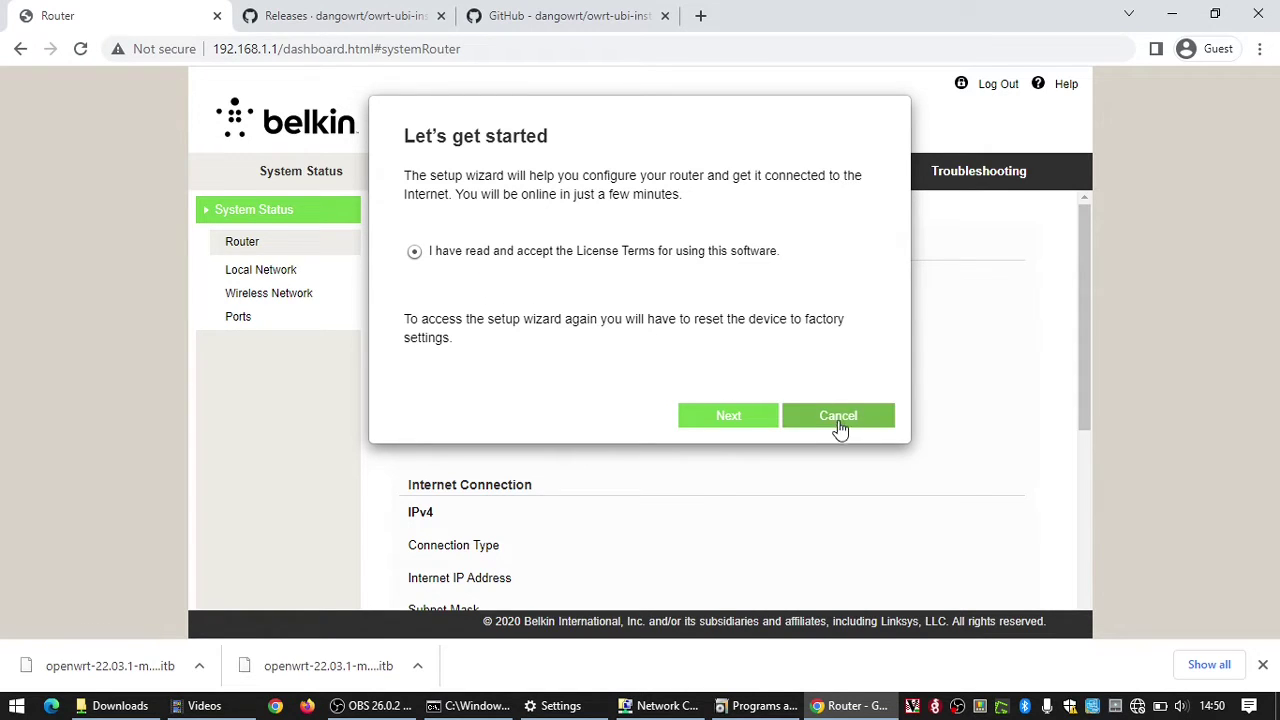
pyautogui.click(842, 420)
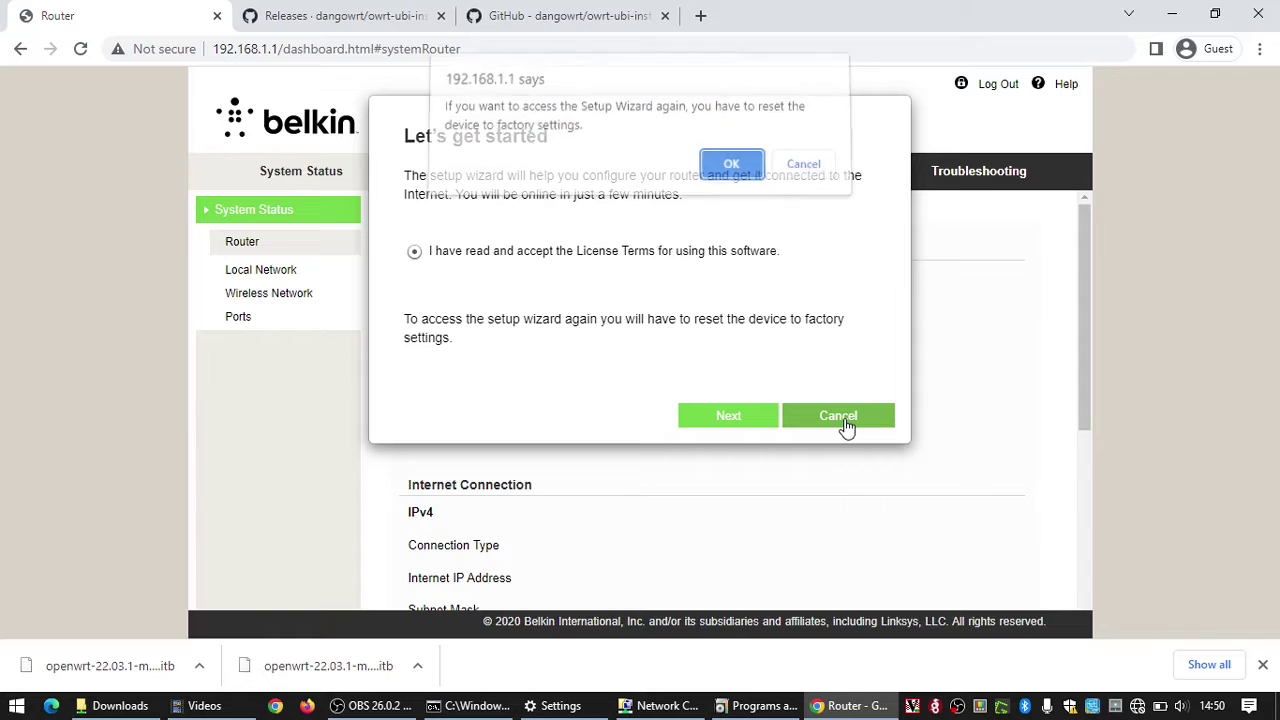
pyautogui.click(710, 173)
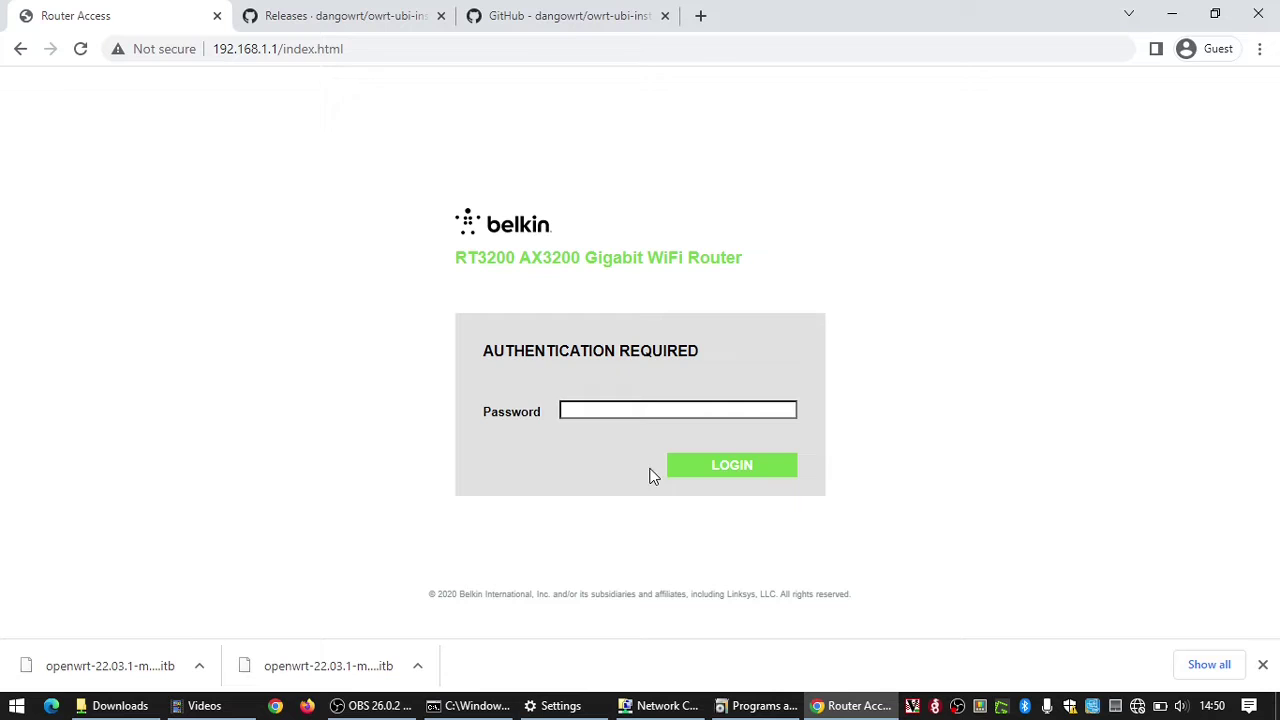
# Step: Log in to the Belkin admin with the router password, dismissing the invalid-password alert
pyautogui.click(726, 470)
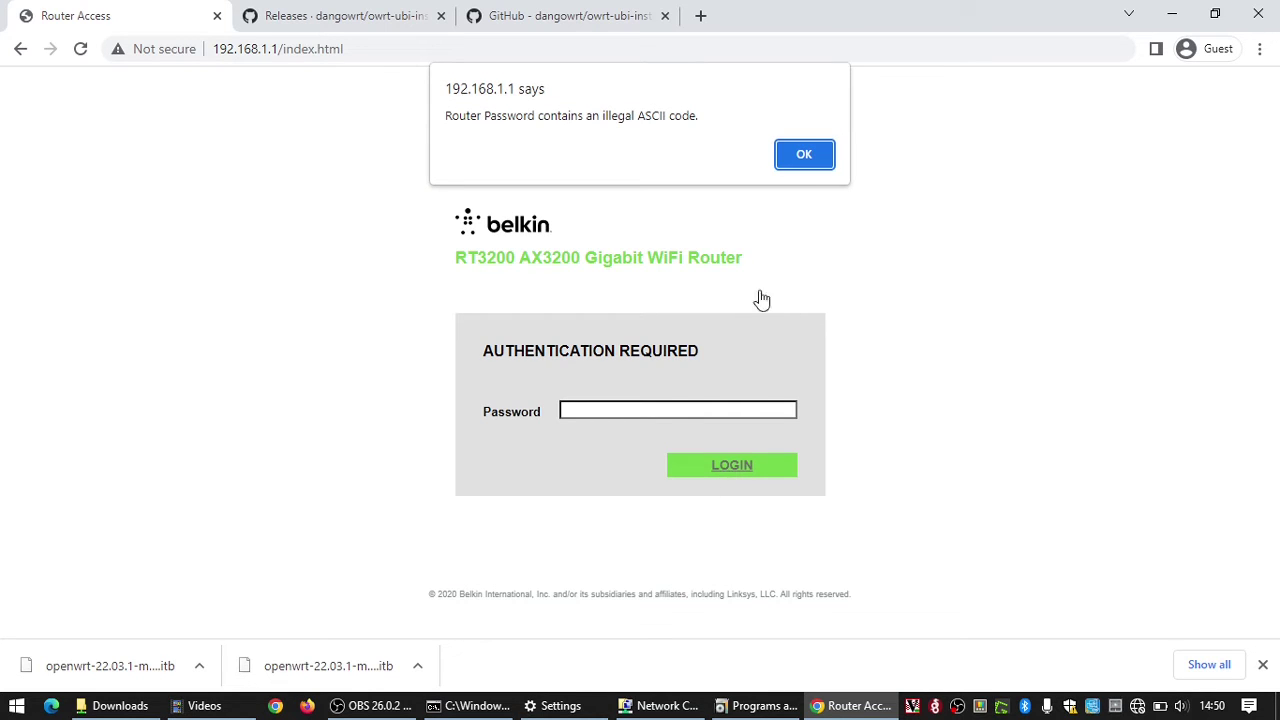
pyautogui.click(804, 154)
pyautogui.click(610, 408)
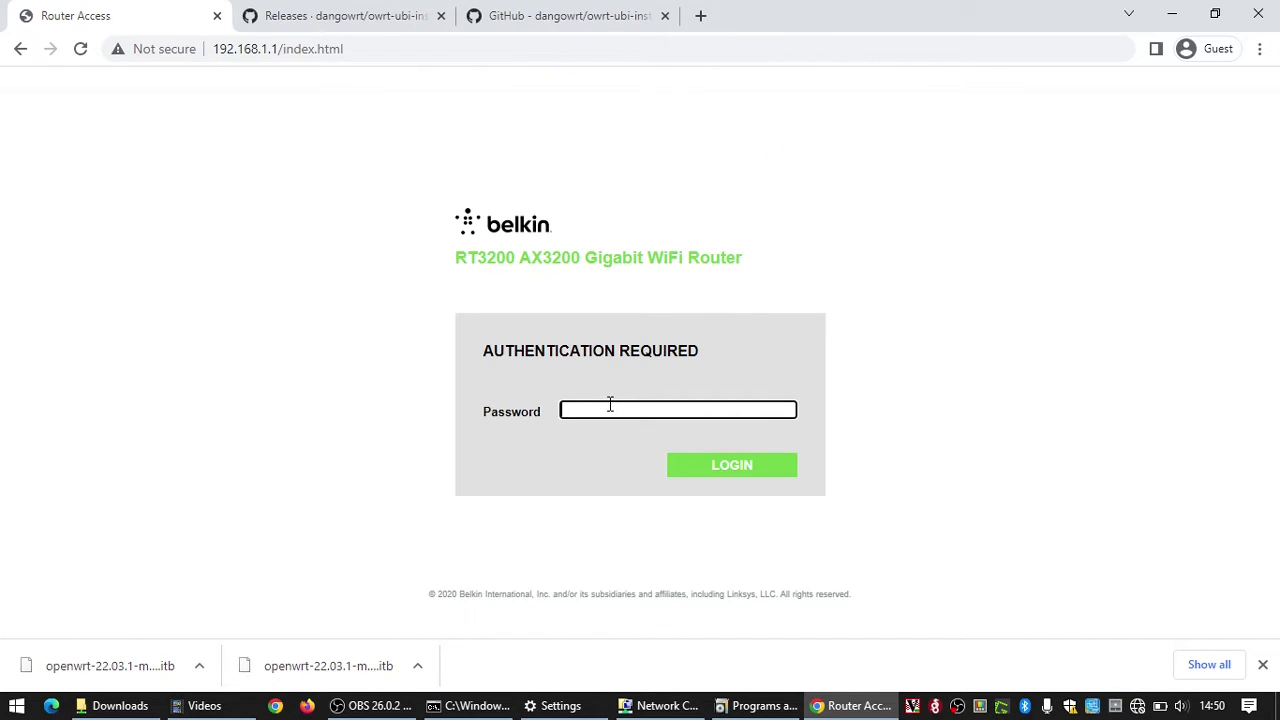
pyautogui.click(730, 470)
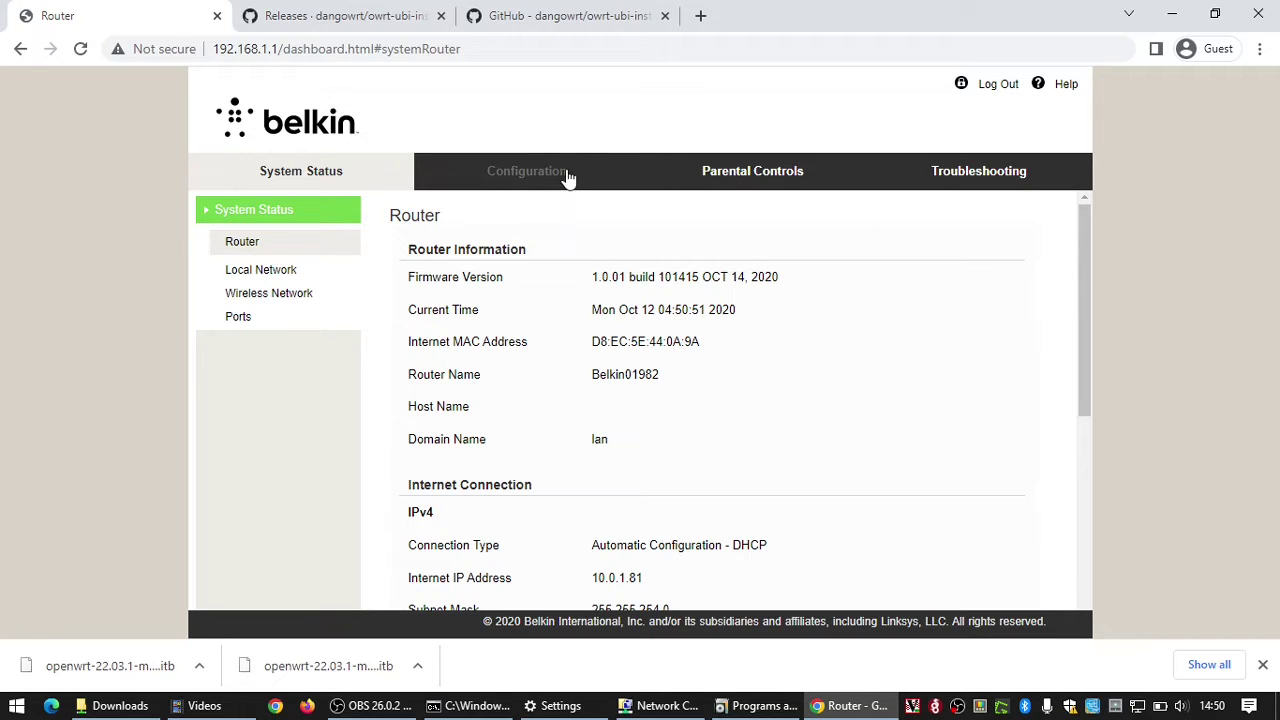
# Step: Go to Configuration > Administration > Firmware Upgrade
pyautogui.click(524, 176)
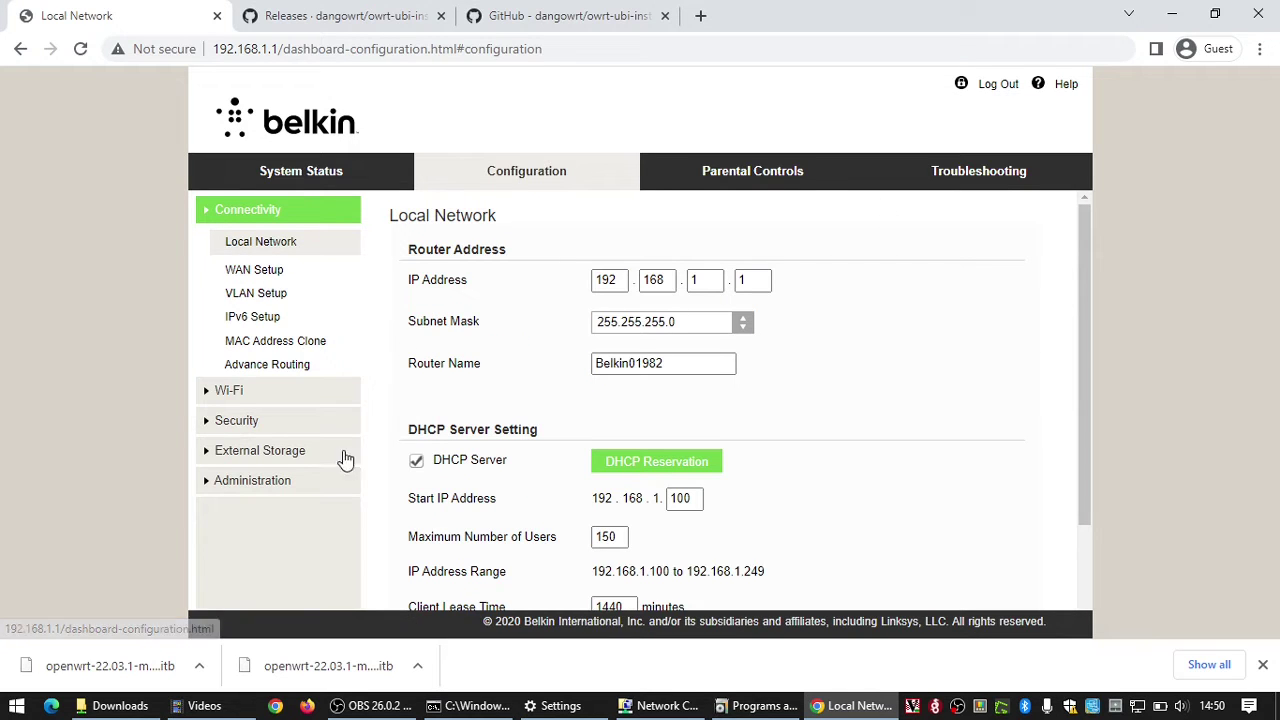
pyautogui.click(258, 482)
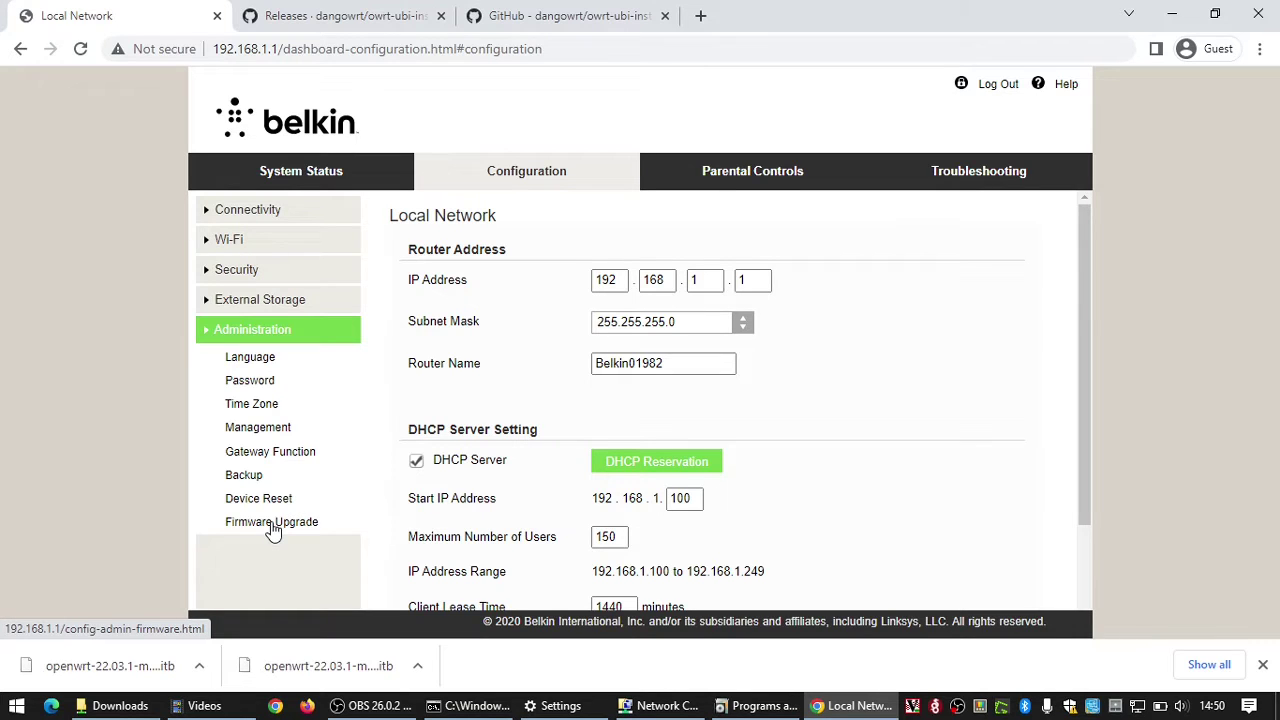
pyautogui.click(272, 524)
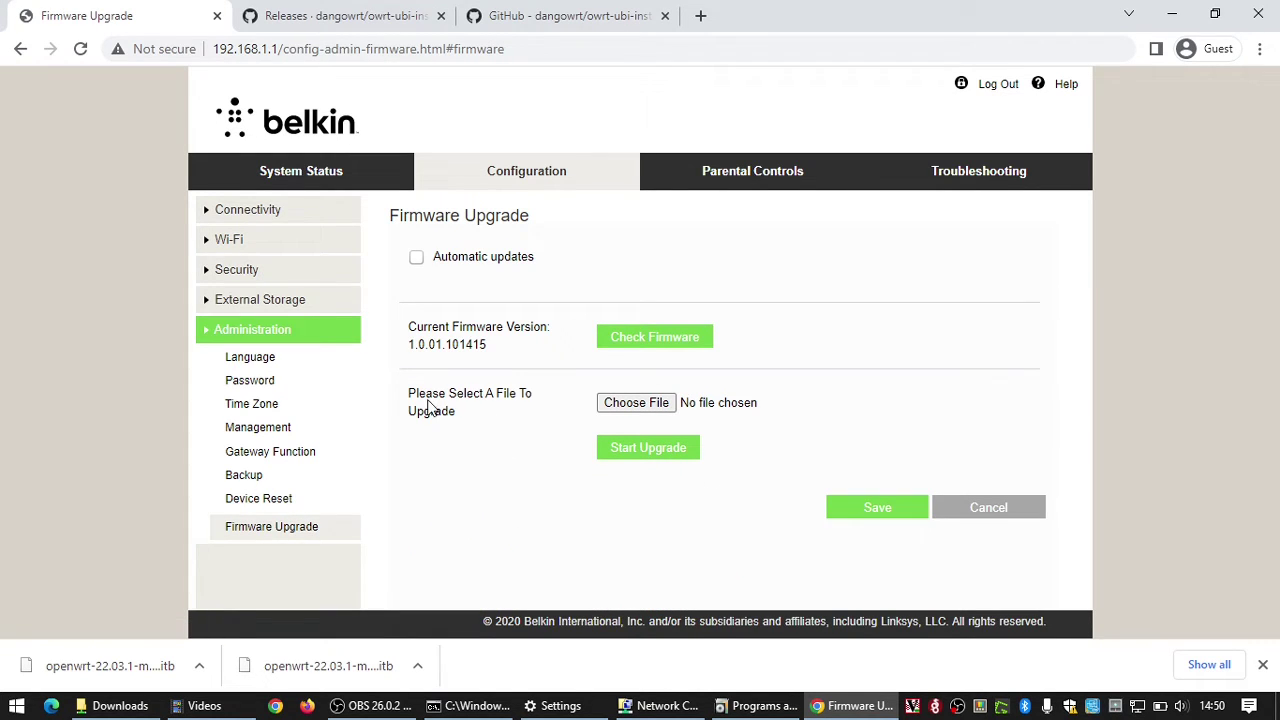
# Step: Choose the openwrt-22.03.1 initramfs-recovery-installer.itb from Downloads as the firmware file
pyautogui.click(612, 405)
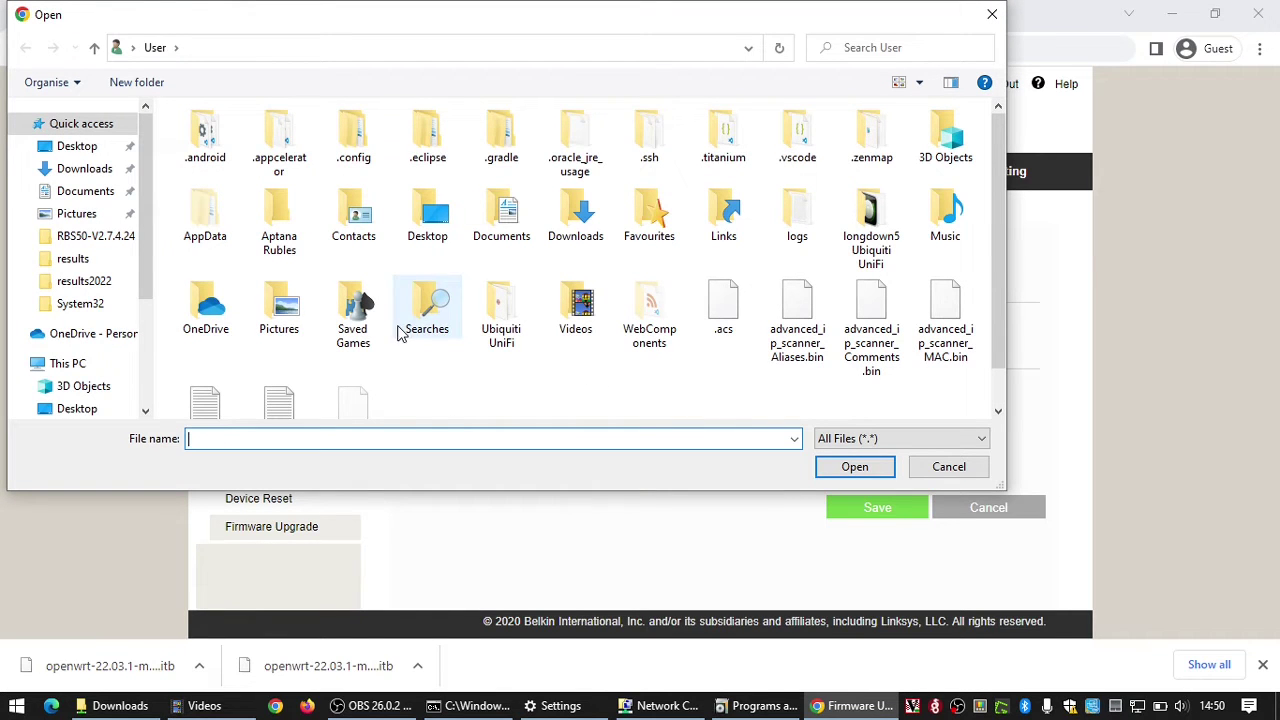
pyautogui.click(63, 176)
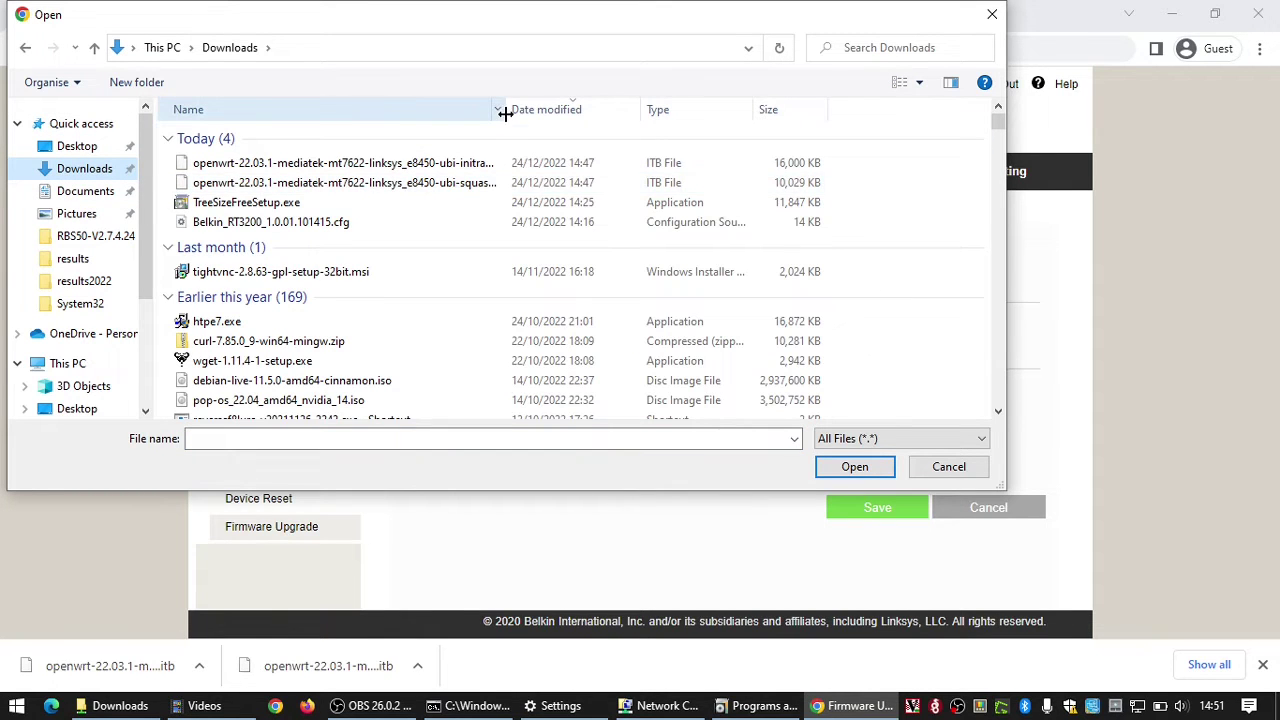
pyautogui.moveTo(503, 114); pyautogui.dragTo(618, 118)
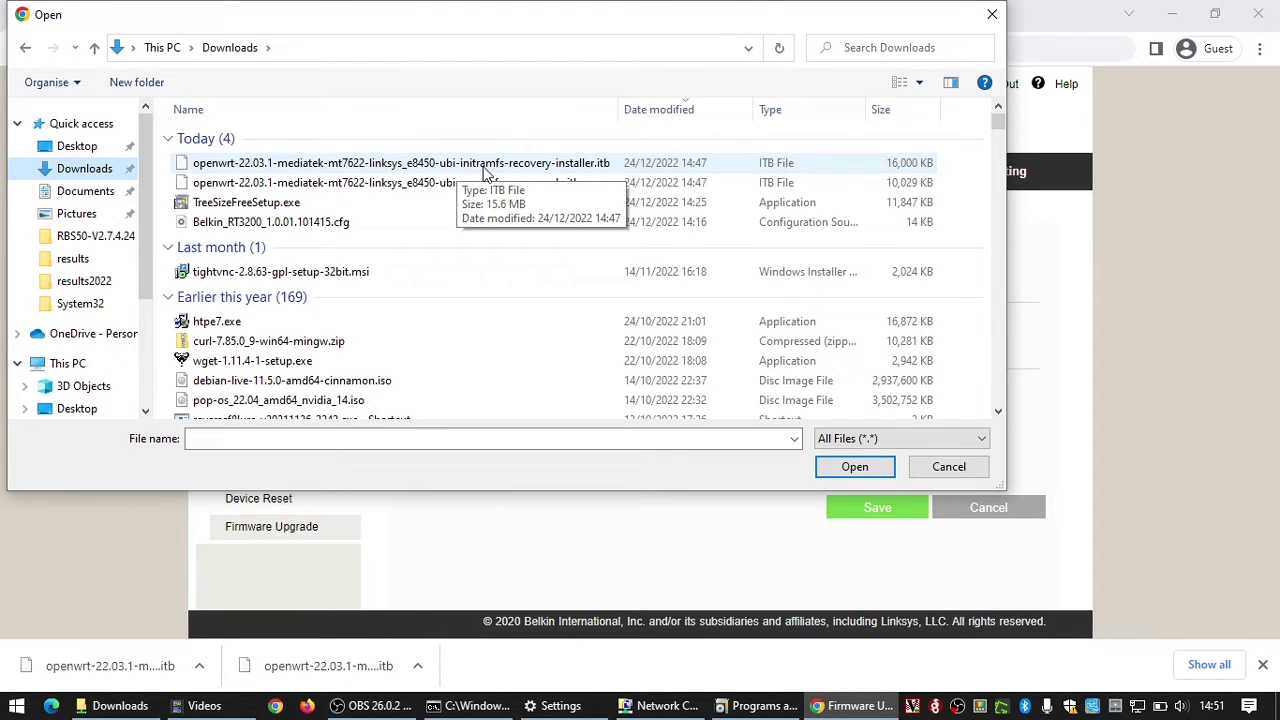
pyautogui.click(548, 170)
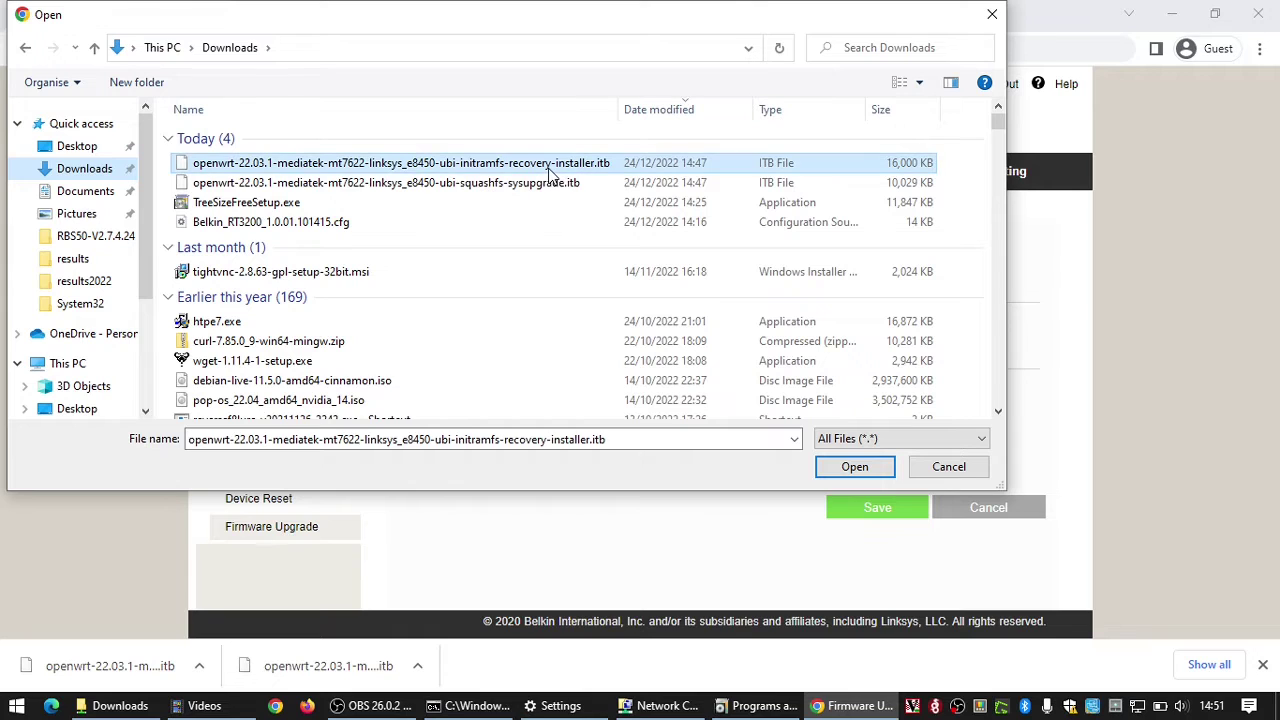
pyautogui.click(848, 467)
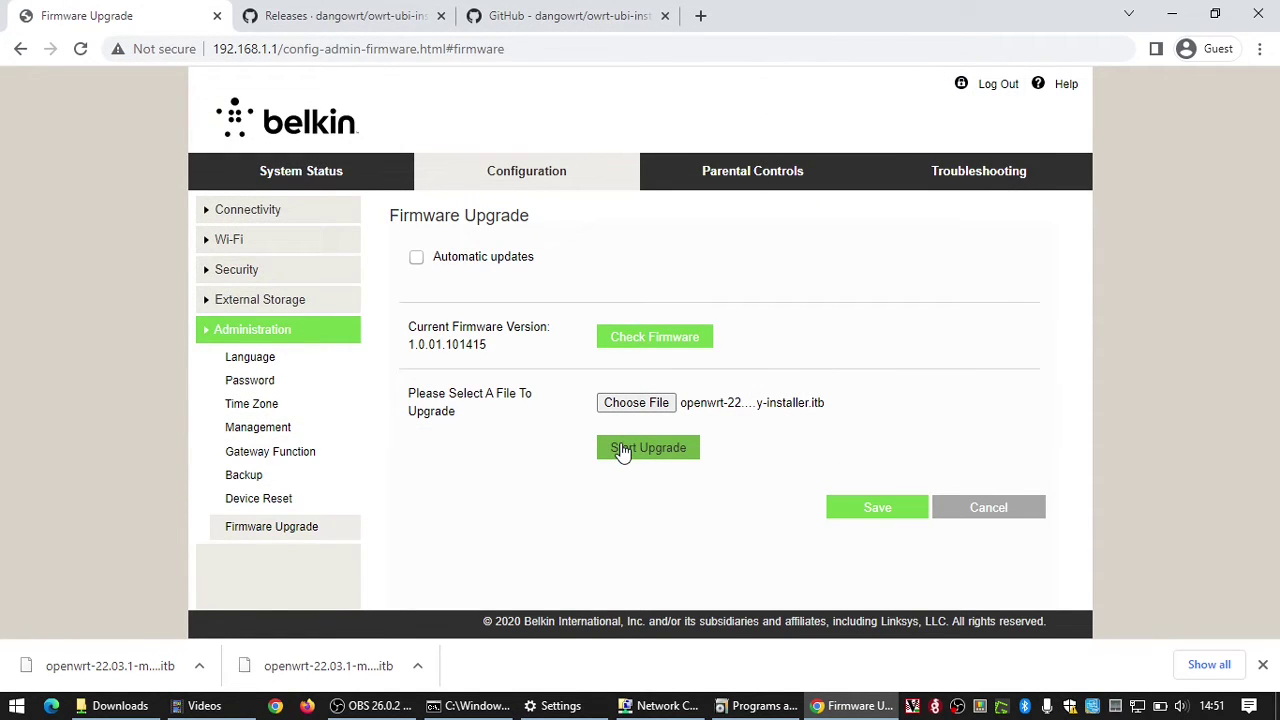
# Step: Start the firmware upgrade, accept the warning, and bring the ping window forward
pyautogui.click(622, 452)
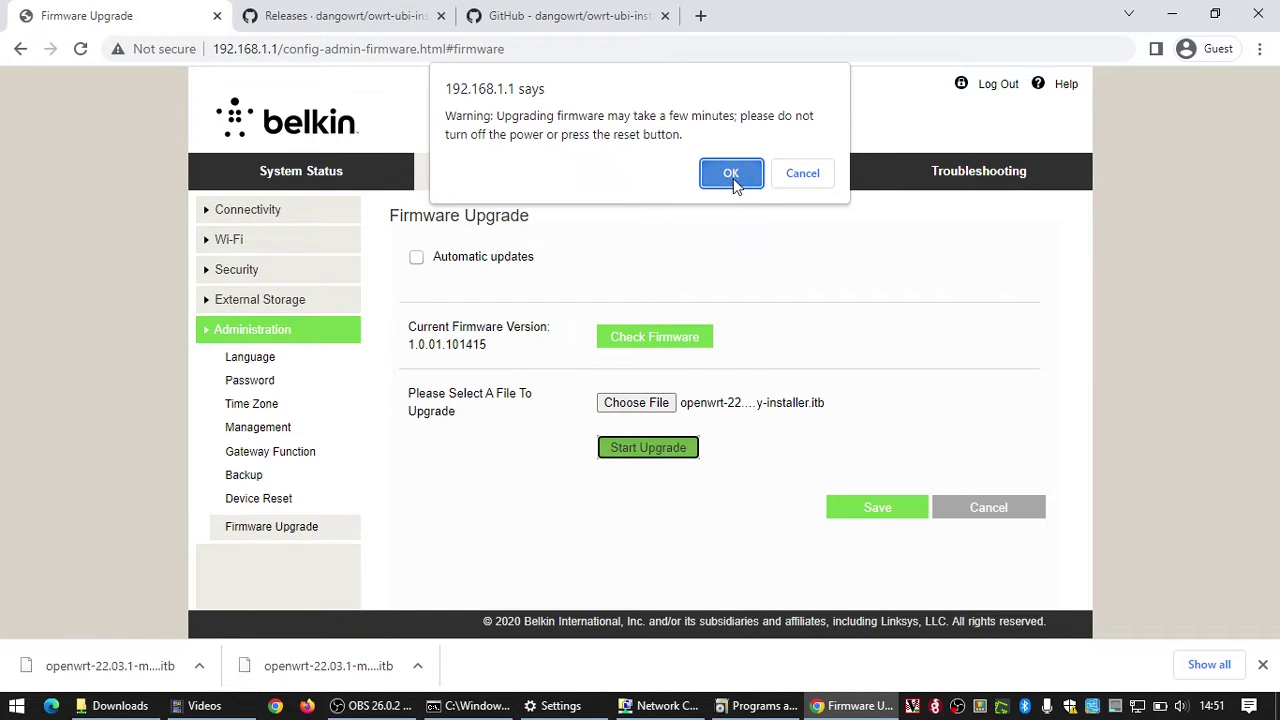
pyautogui.click(732, 178)
pyautogui.click(1262, 664)
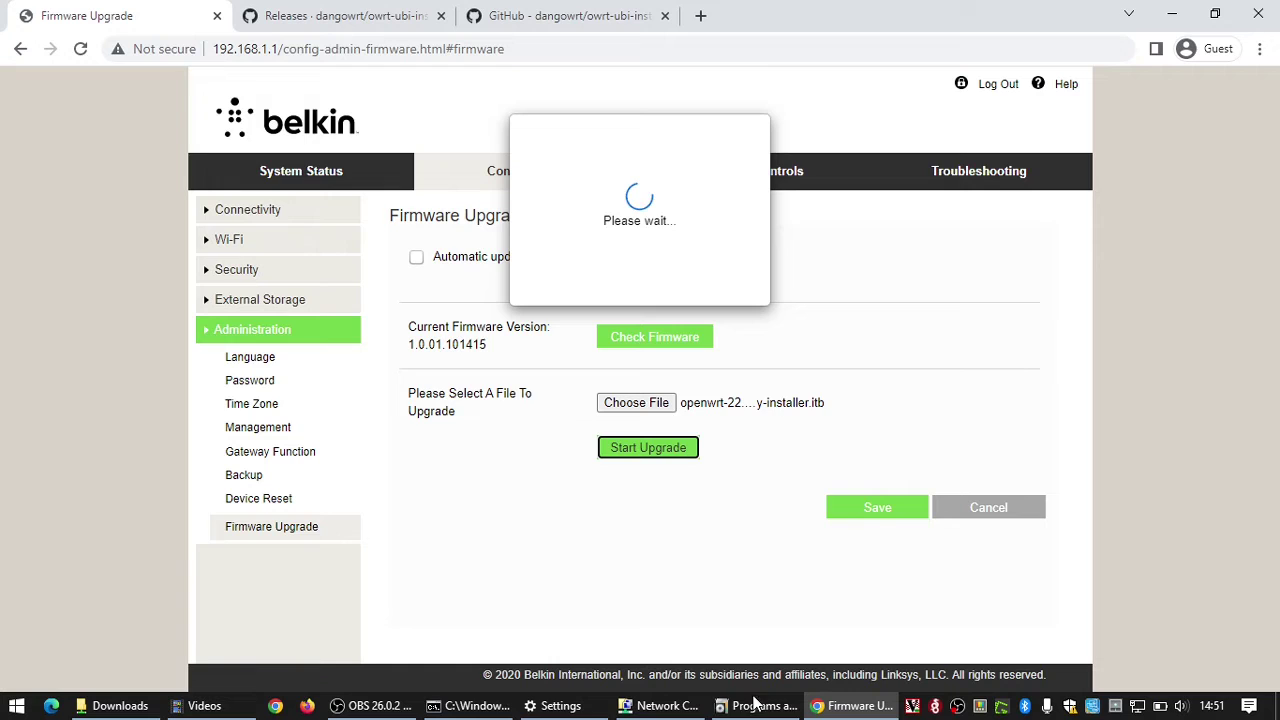
pyautogui.click(470, 706)
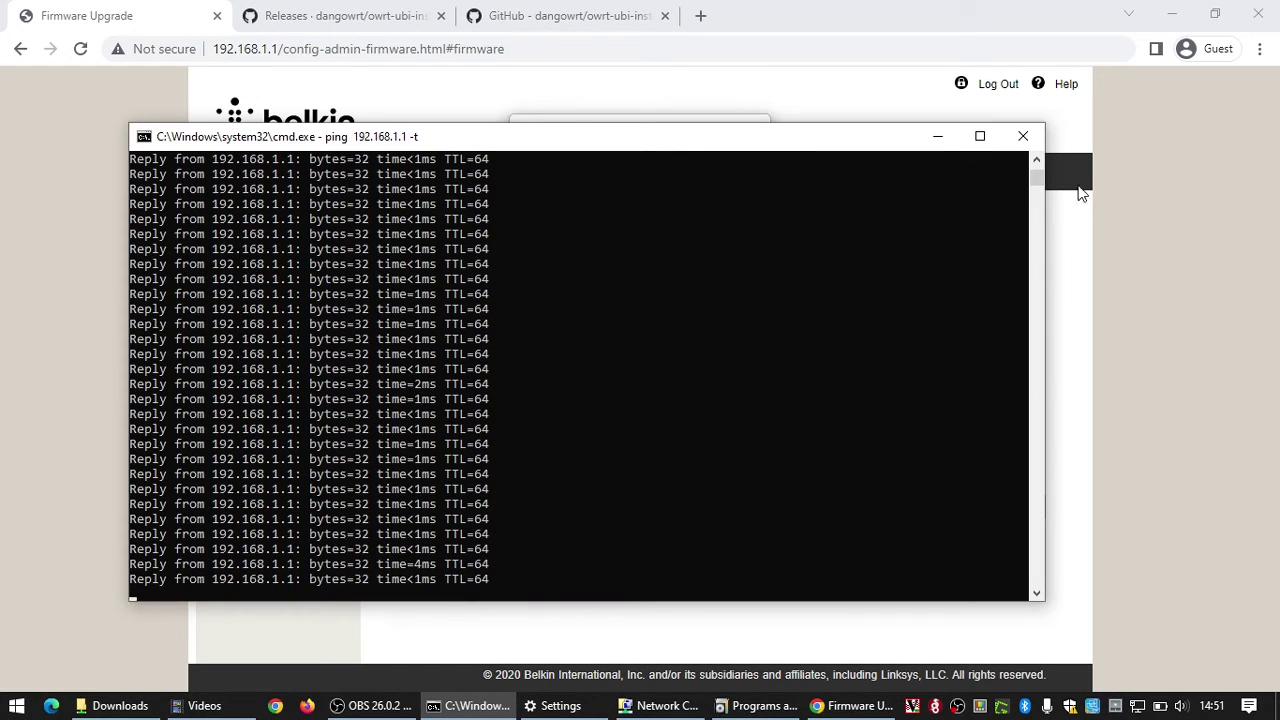
# Step: Narrow the ping window and move it left so the upgrade page and ping output both show
pyautogui.moveTo(1044, 200); pyautogui.dragTo(626, 231)
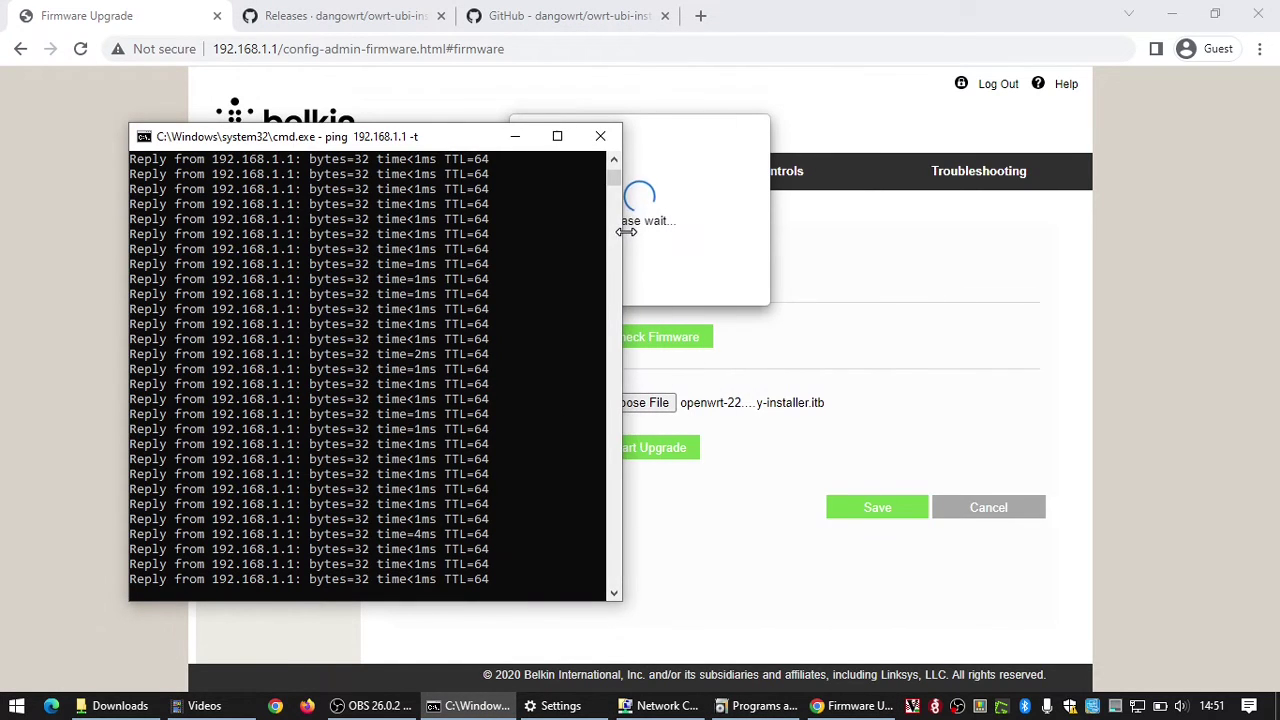
pyautogui.moveTo(394, 140); pyautogui.dragTo(308, 163)
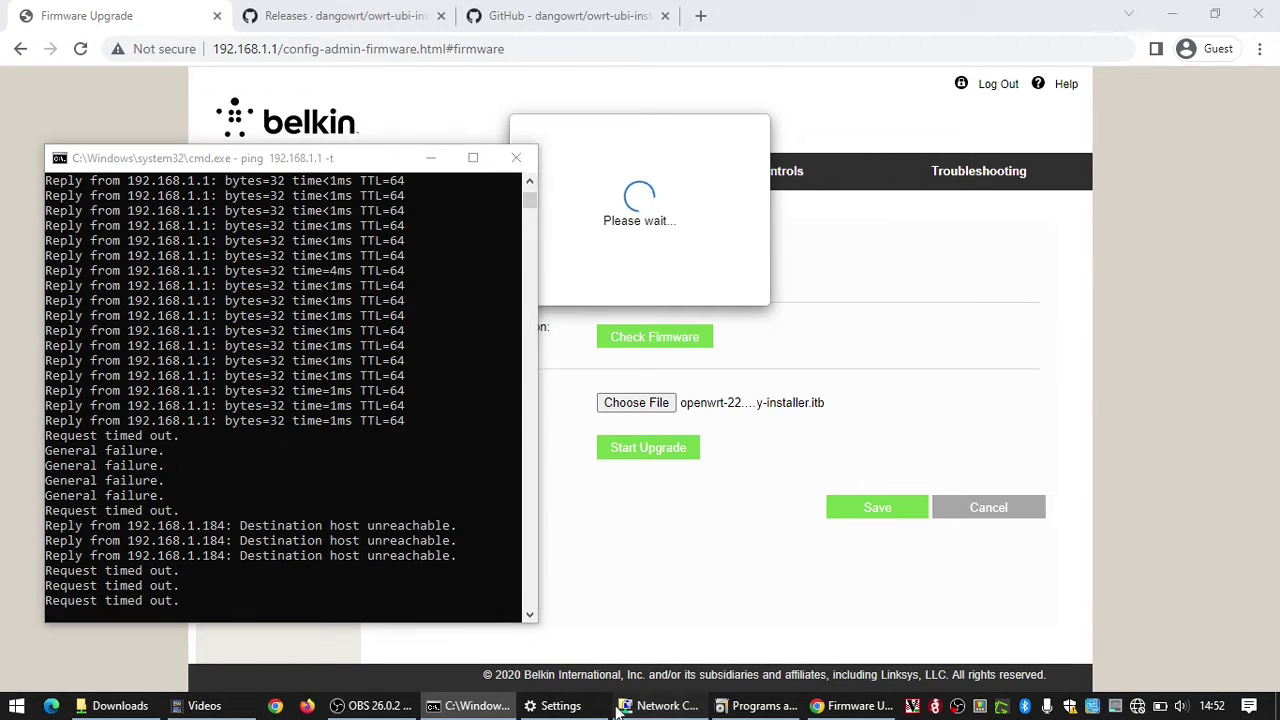
# Step: Open Network Connections and check the Ethernet adapter's status
pyautogui.click(660, 706)
pyautogui.doubleClick(683, 150)
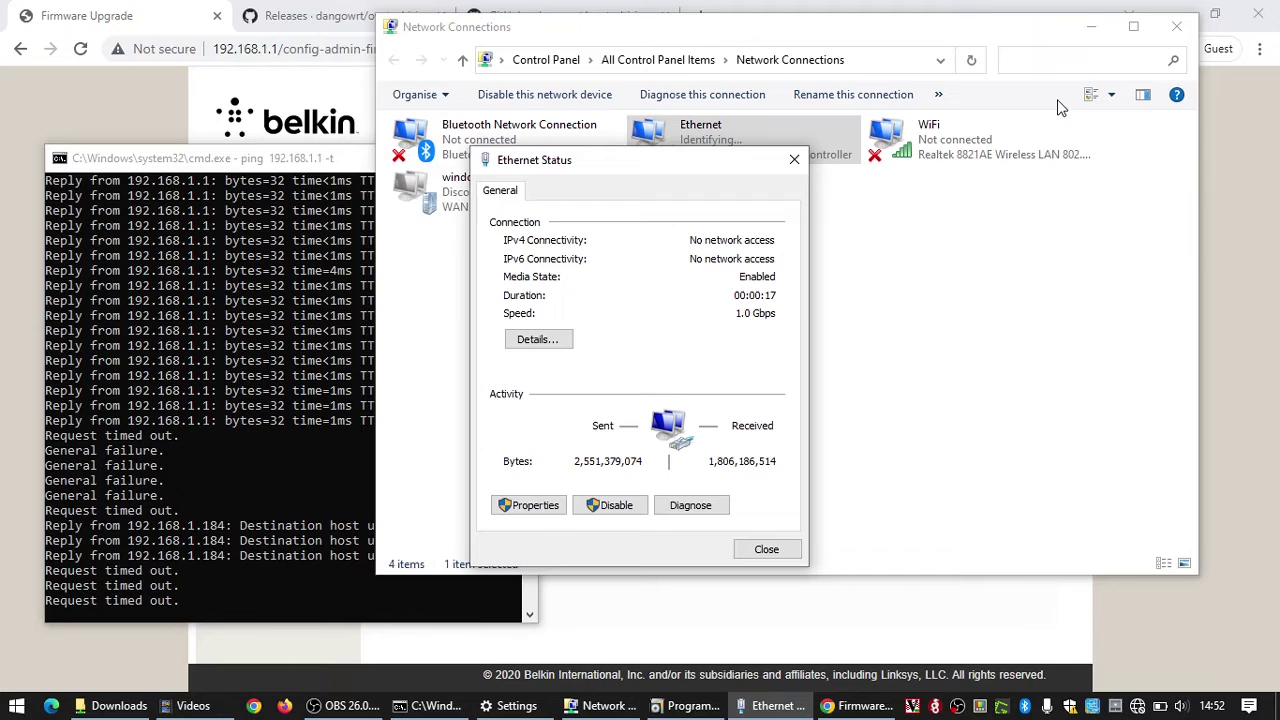
pyautogui.click(1091, 26)
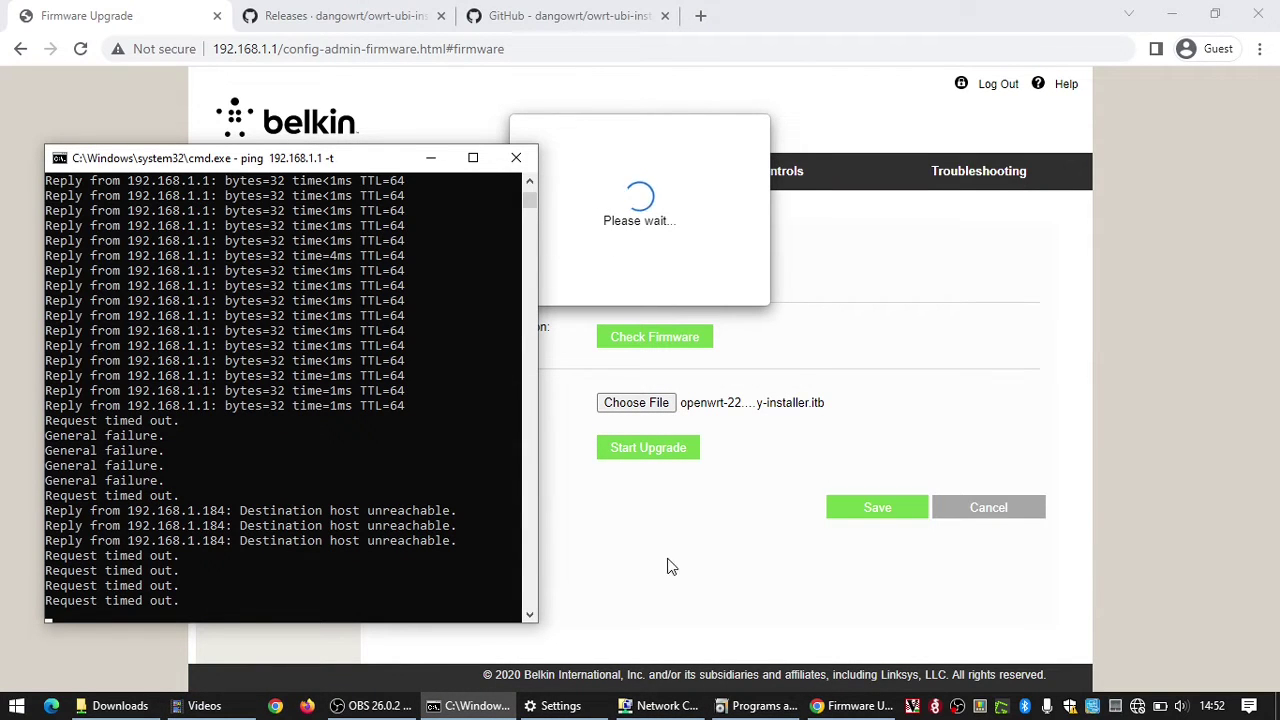
# Step: Place Network Connections beside the ping output, then hide it once Ethernet reconnects
pyautogui.click(660, 706)
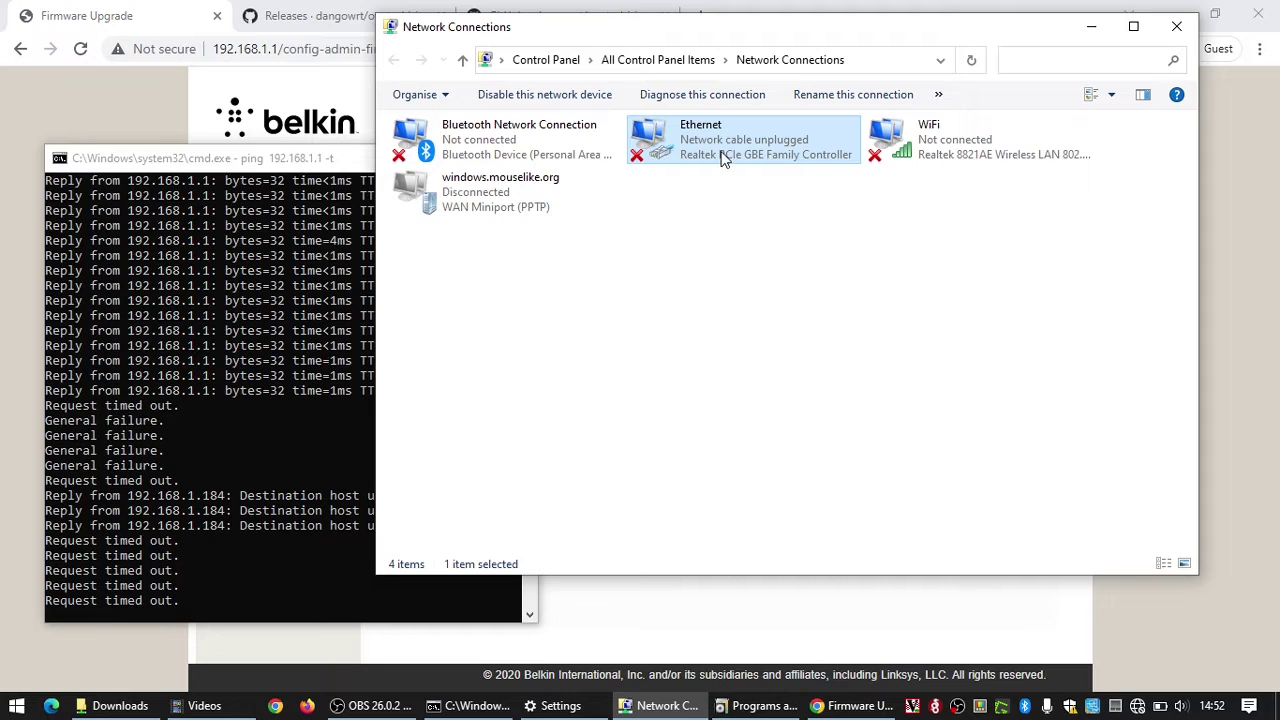
pyautogui.moveTo(650, 40); pyautogui.dragTo(742, 154)
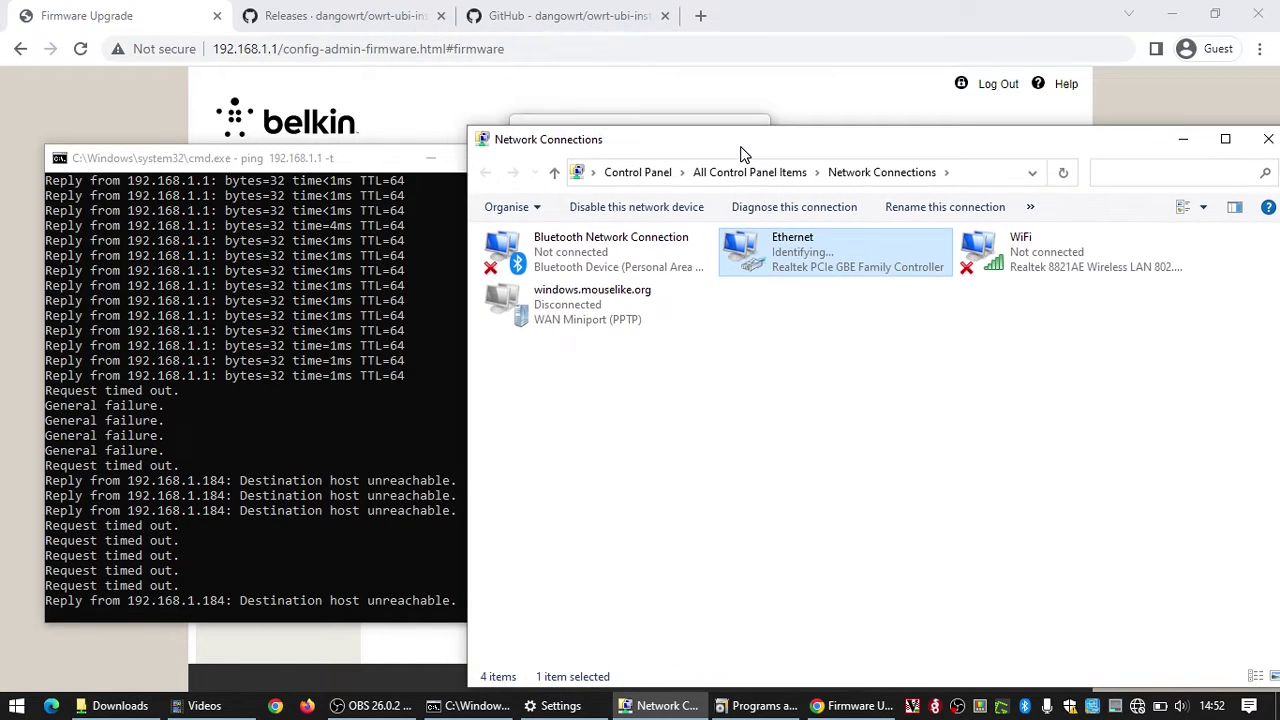
pyautogui.moveTo(495, 139); pyautogui.dragTo(756, 189)
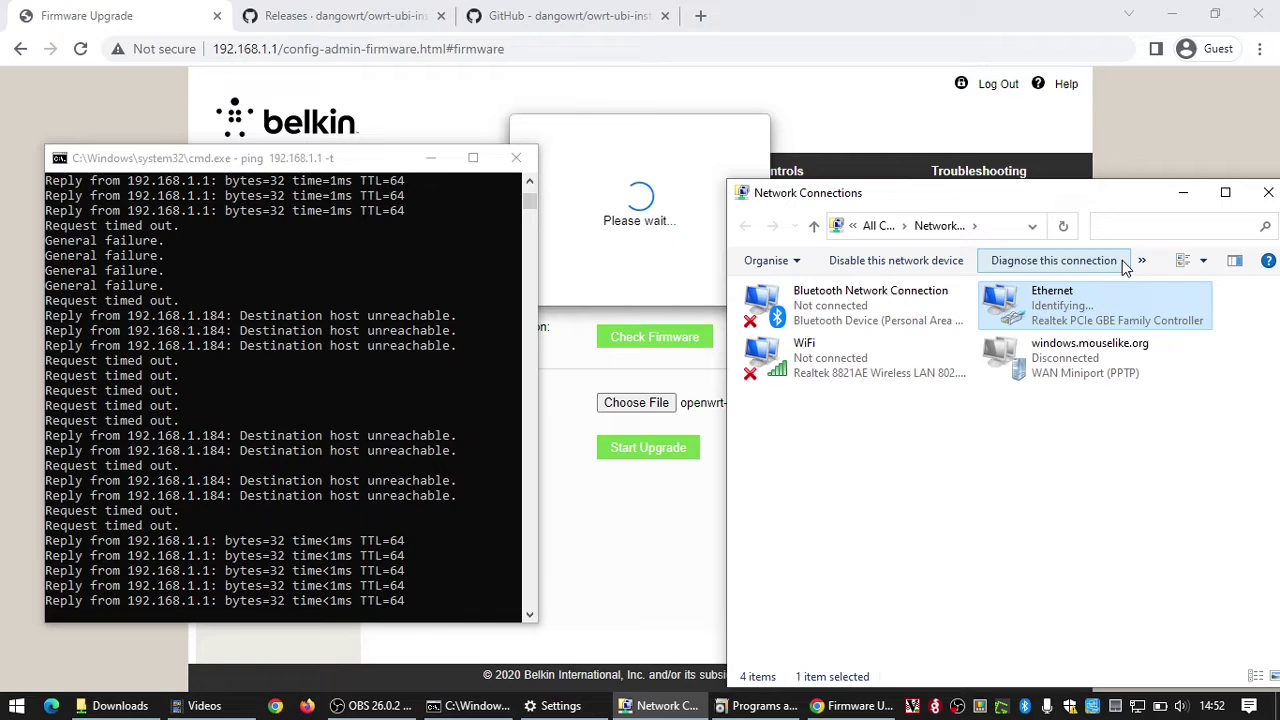
pyautogui.click(1183, 196)
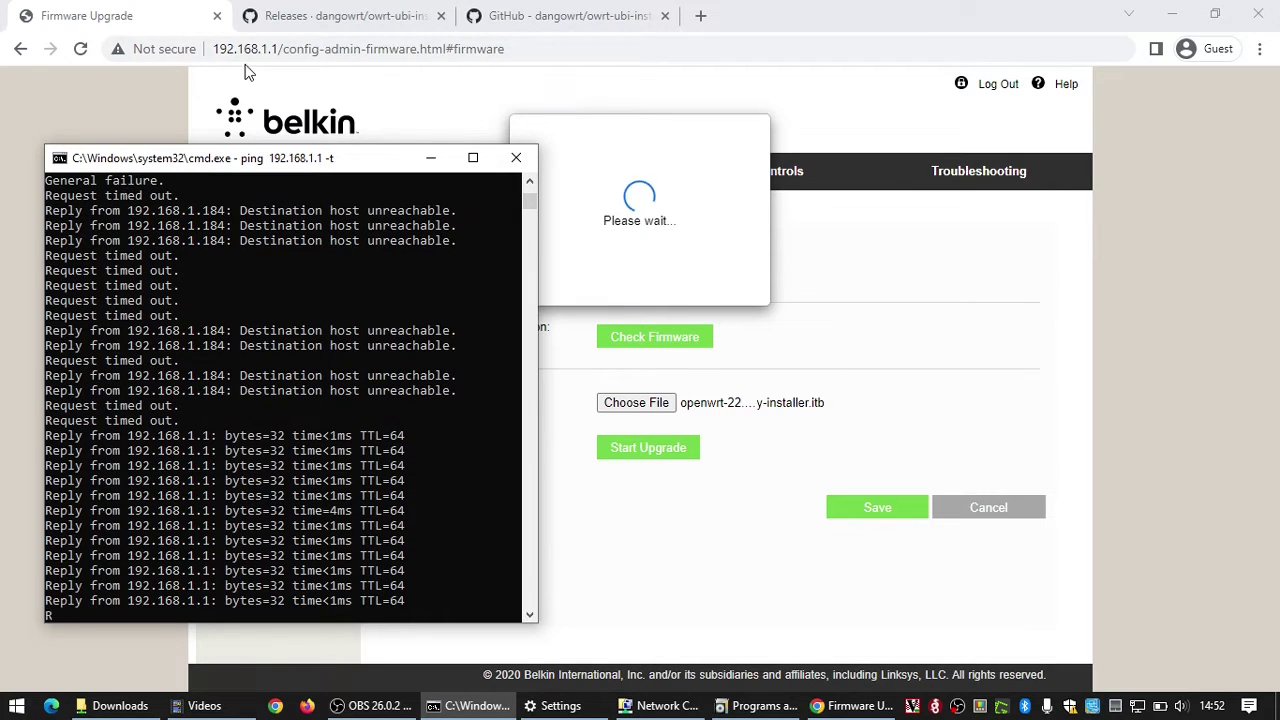
# Step: Load plain 192.168.1.1 and log in to LuCI with the router password
pyautogui.click(430, 157)
pyautogui.moveTo(279, 55); pyautogui.dragTo(568, 67)
pyautogui.press('BackSpace')
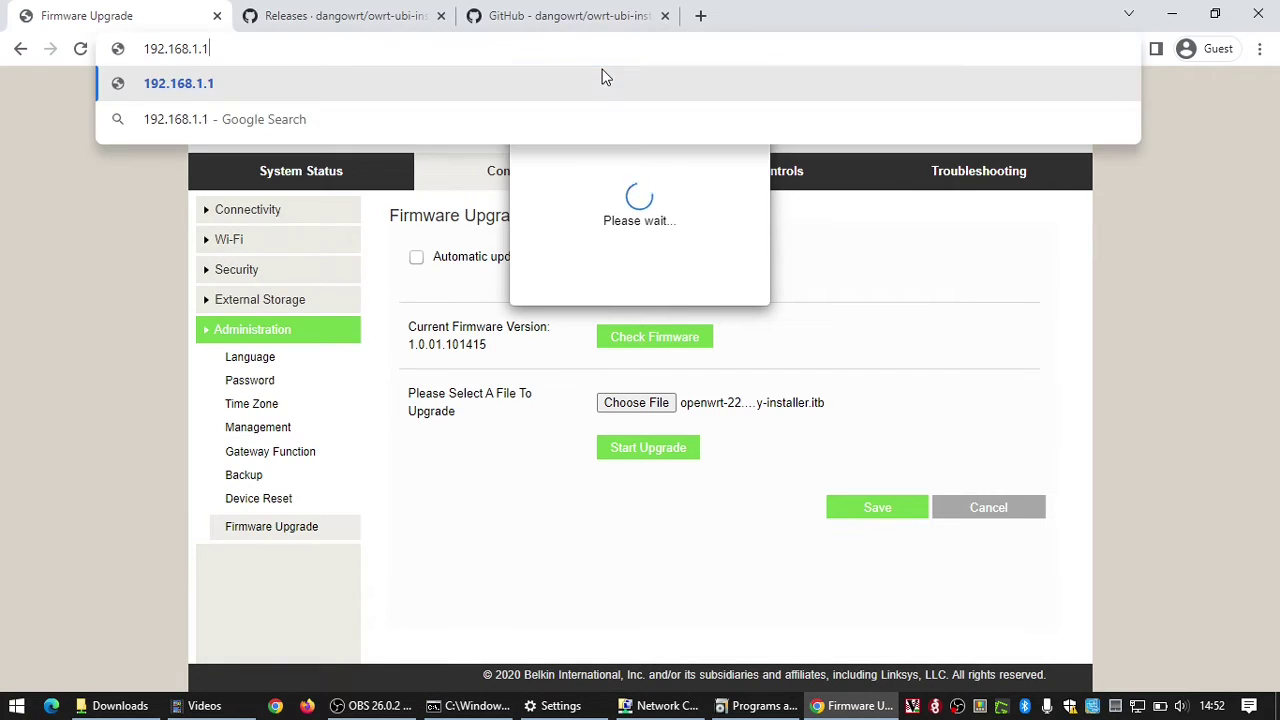
pyautogui.press('Return')
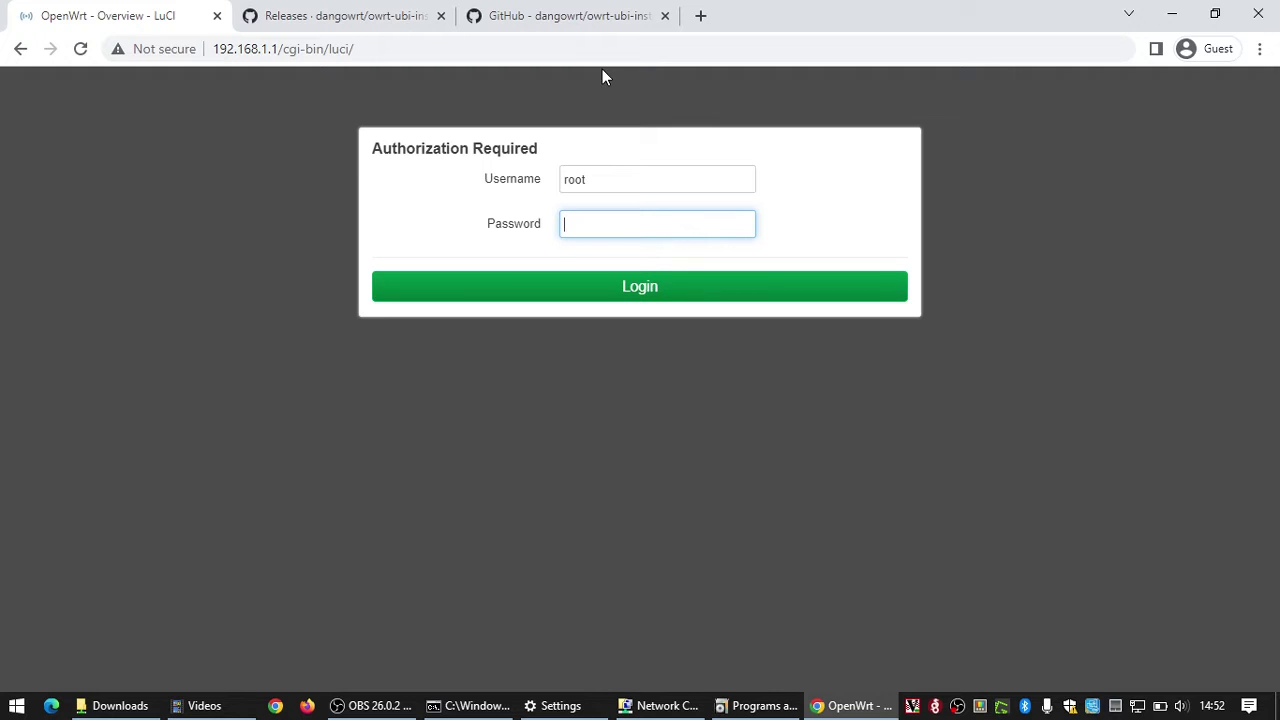
pyautogui.write('root')
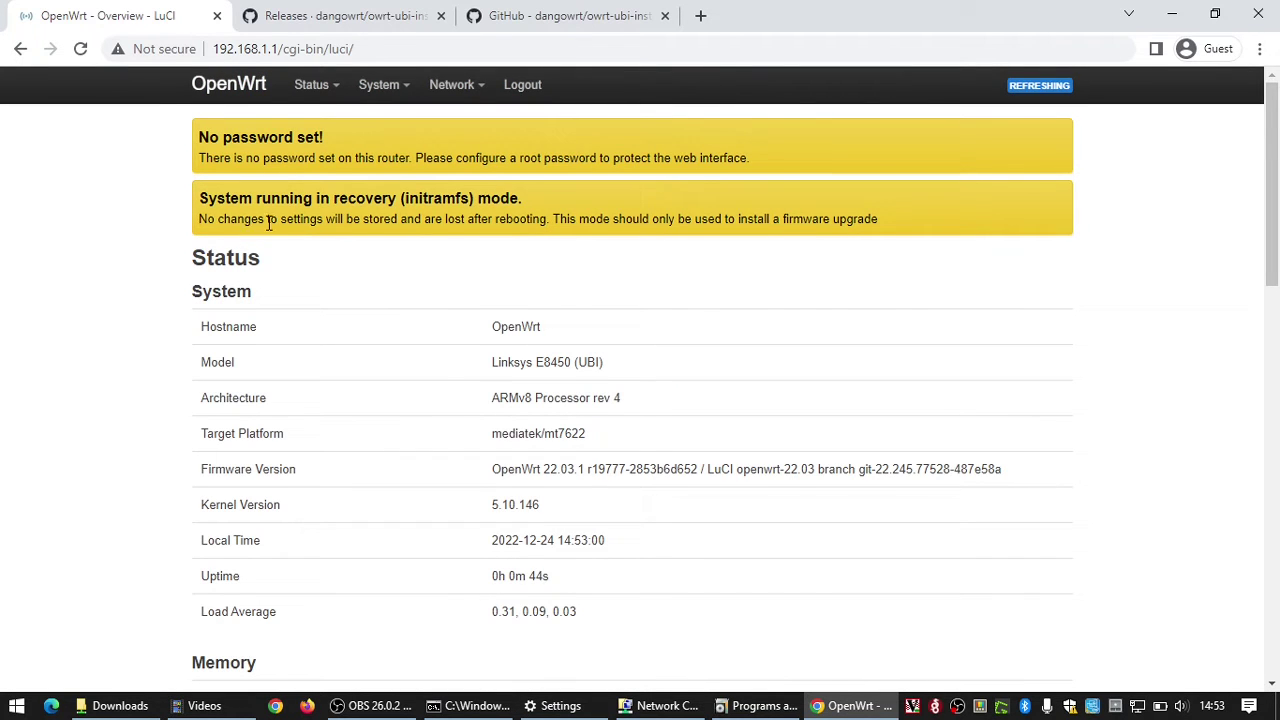
# Step: Highlight the recovery-mode warning, then open System > Backup / Flash Firmware at Flash new firmware image
pyautogui.moveTo(254, 218); pyautogui.dragTo(622, 222)
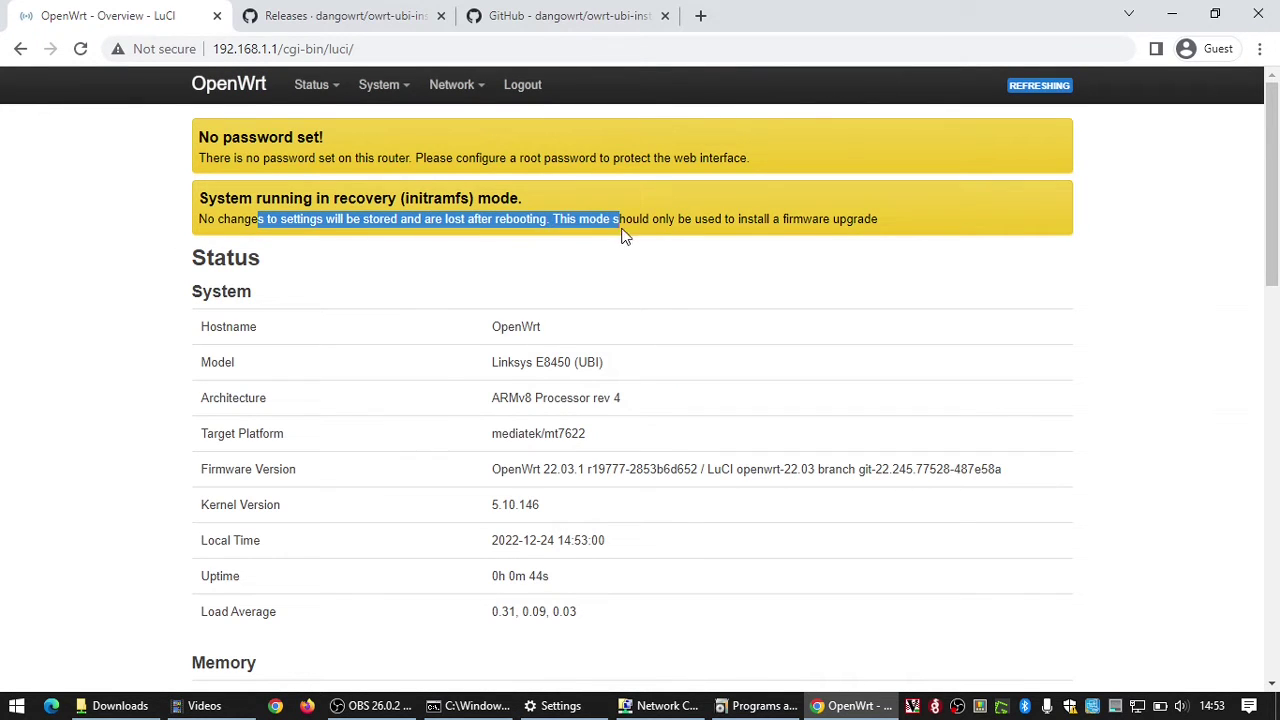
pyautogui.moveTo(703, 220); pyautogui.dragTo(338, 195)
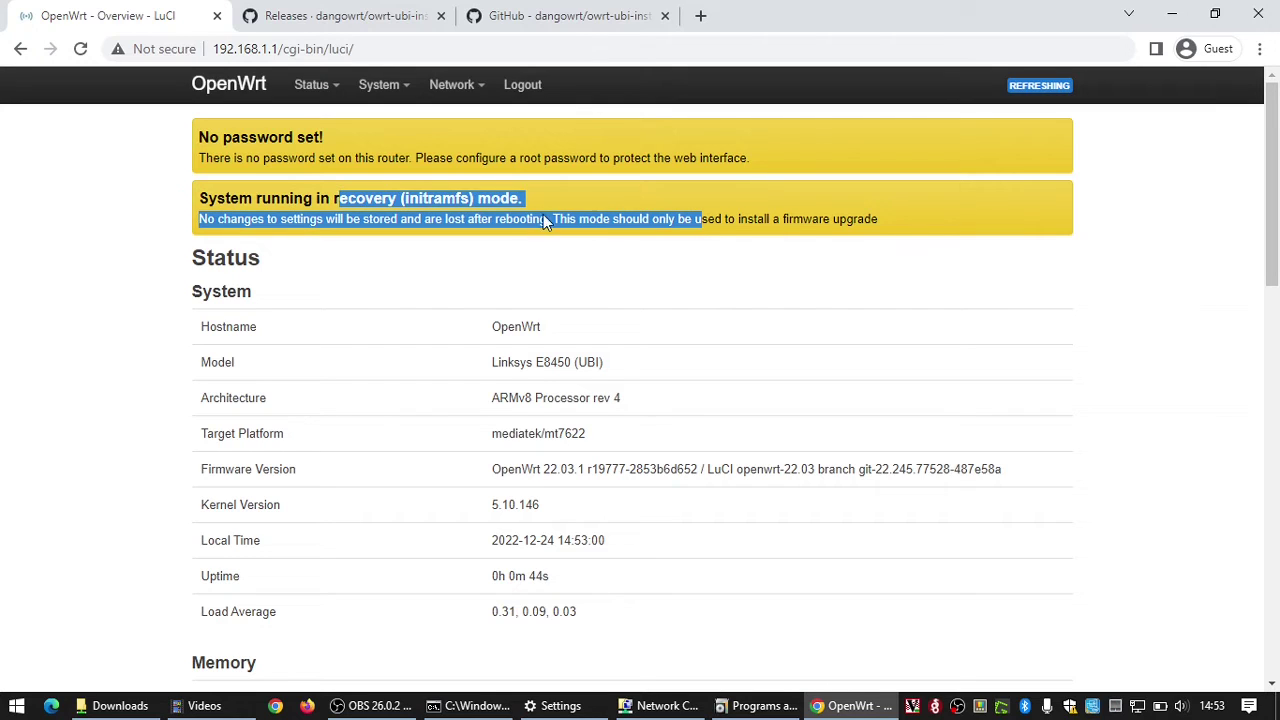
pyautogui.click(810, 217)
pyautogui.moveTo(403, 95)
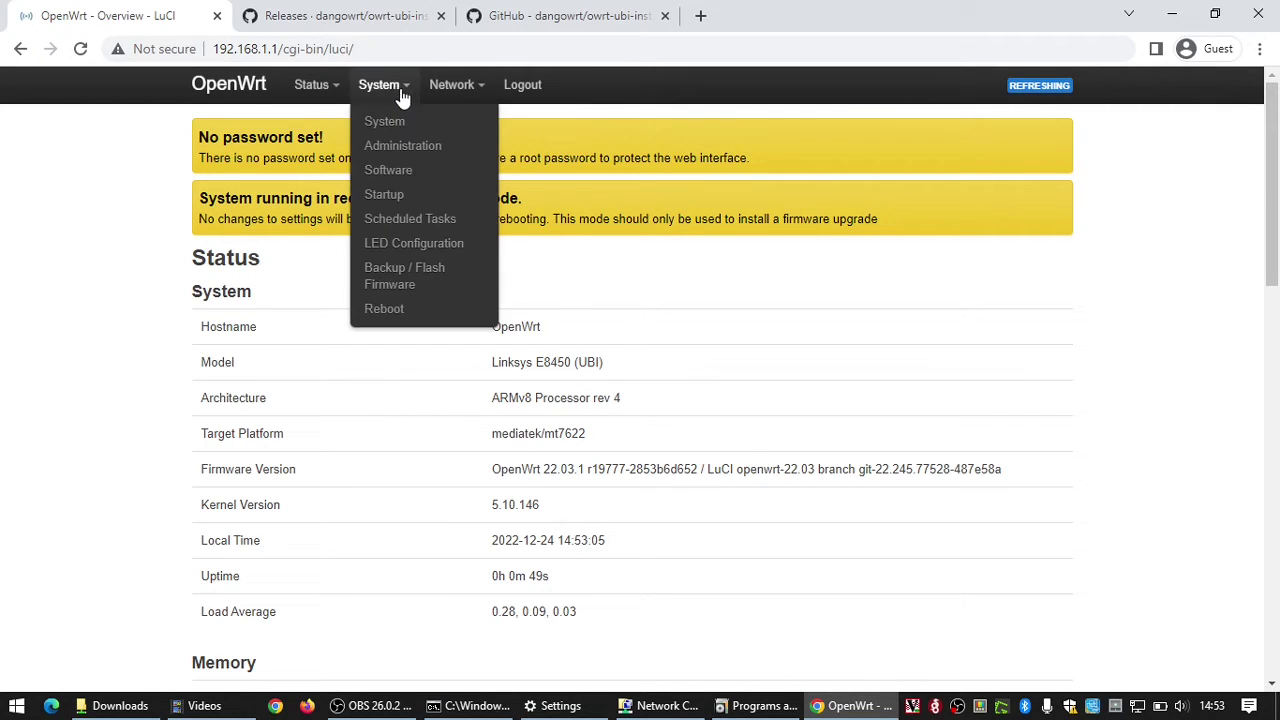
pyautogui.click(393, 280)
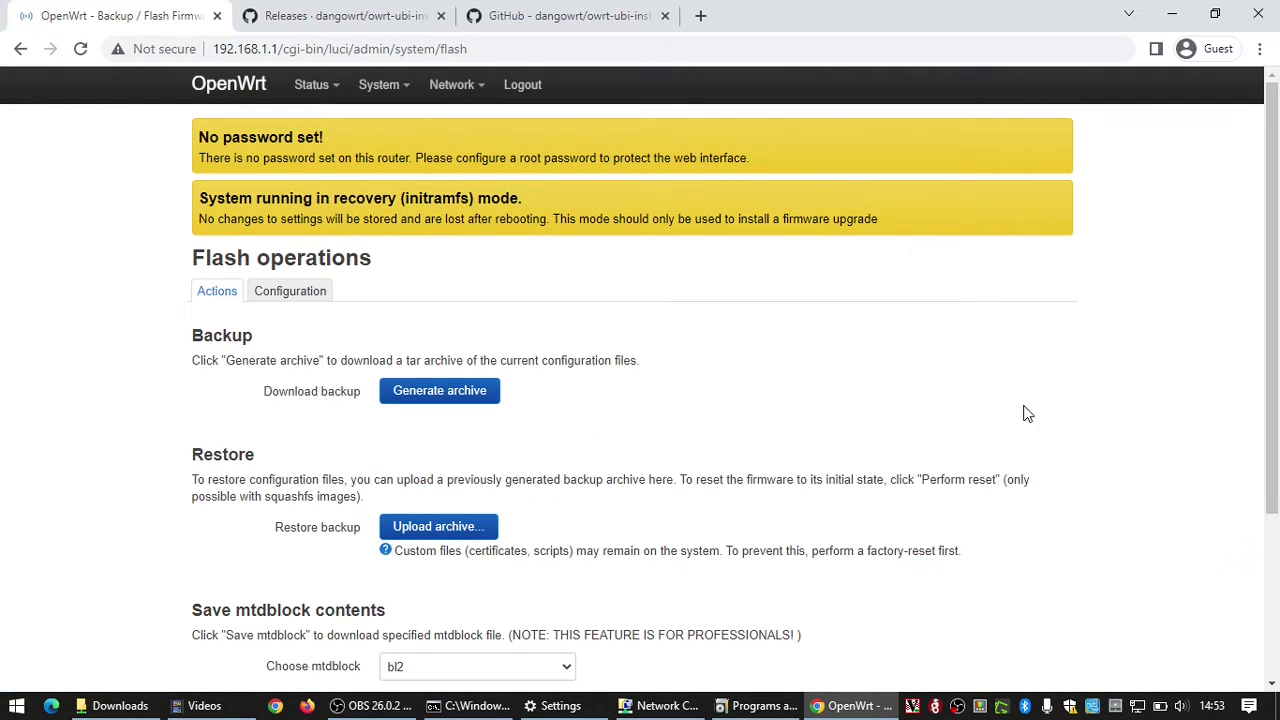
pyautogui.moveTo(1271, 220); pyautogui.dragTo(1270, 383)
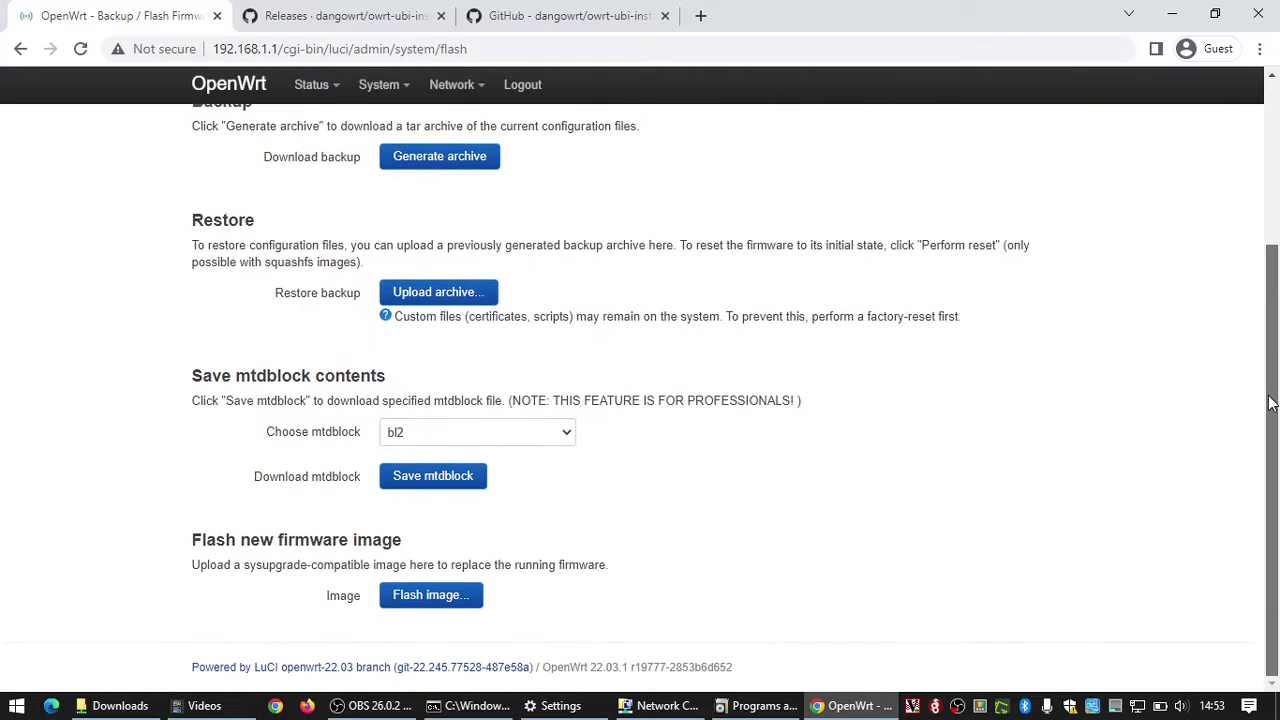
# Step: Upload the OpenWrt 22.03.1 squashfs-sysupgrade .itb image and flash it with 'Keep settings' unchecked
pyautogui.click(438, 596)
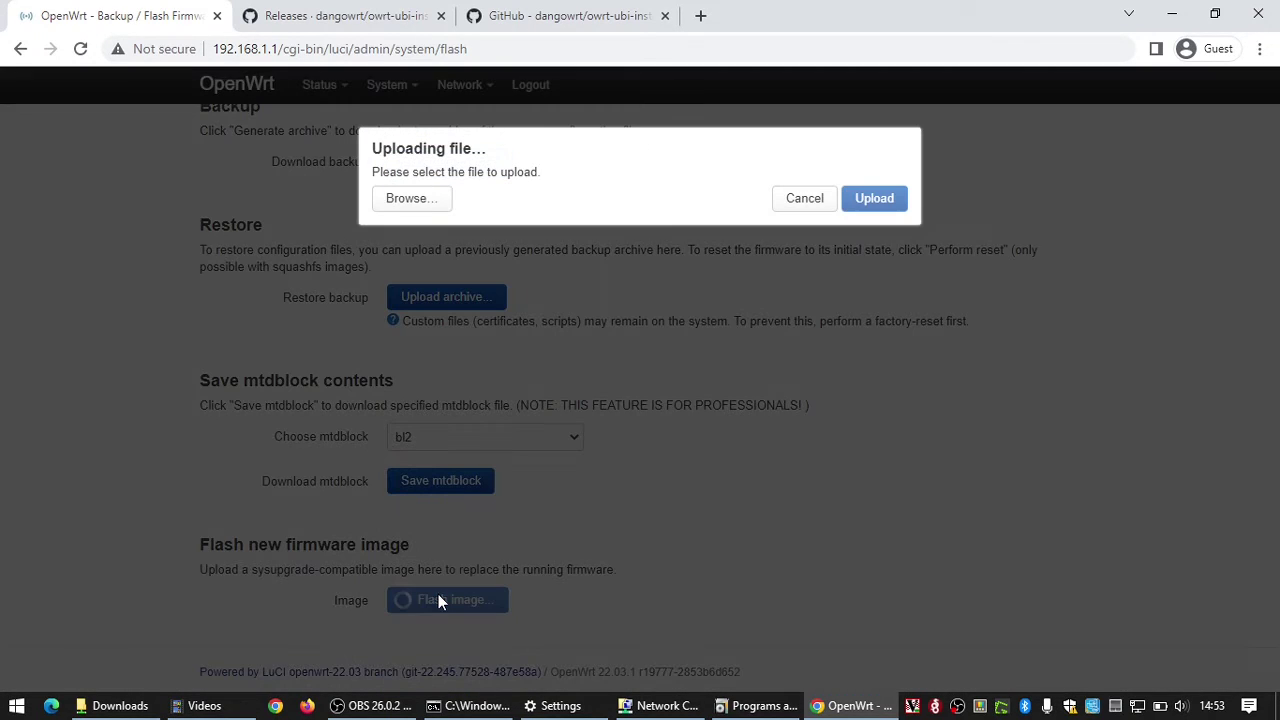
pyautogui.click(419, 198)
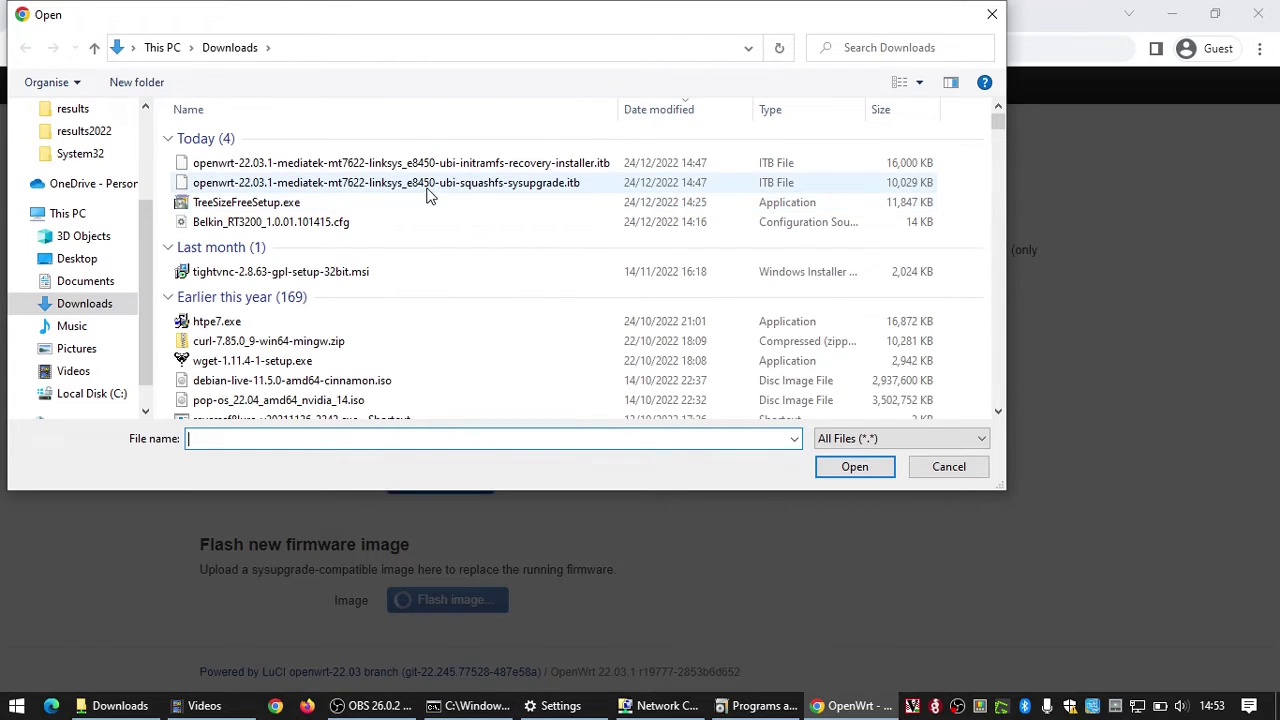
pyautogui.click(428, 190)
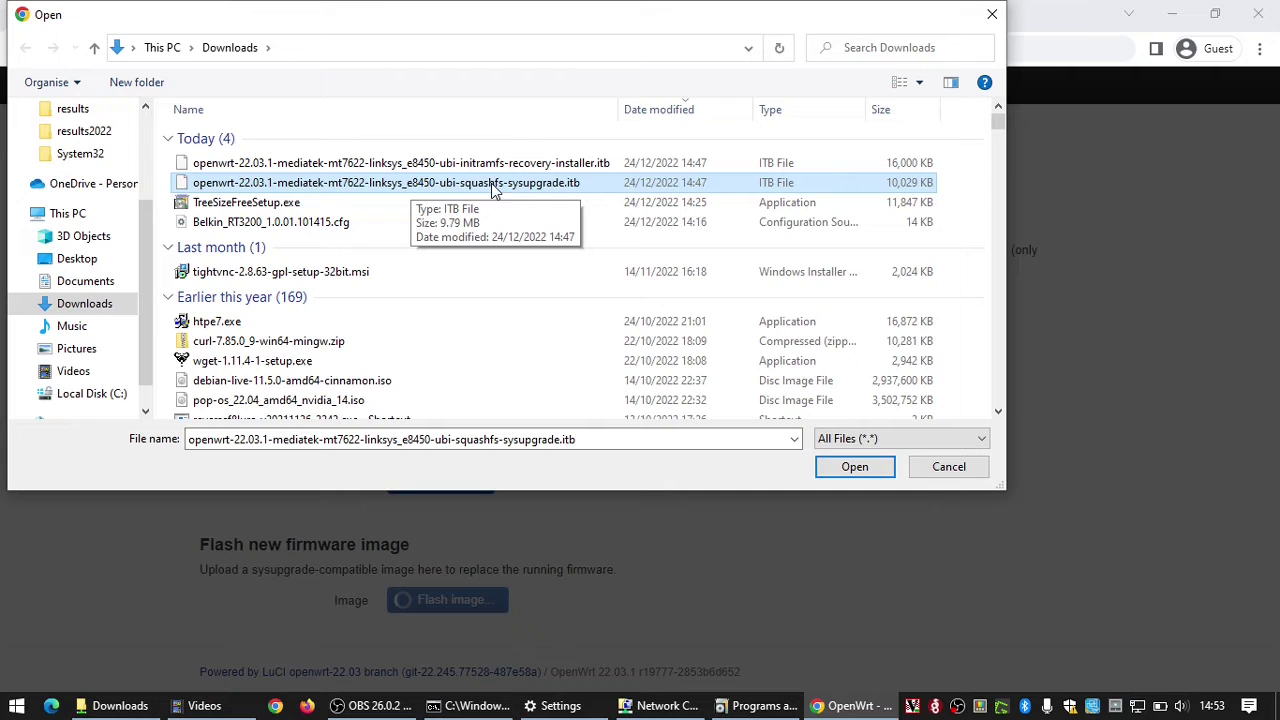
pyautogui.click(853, 464)
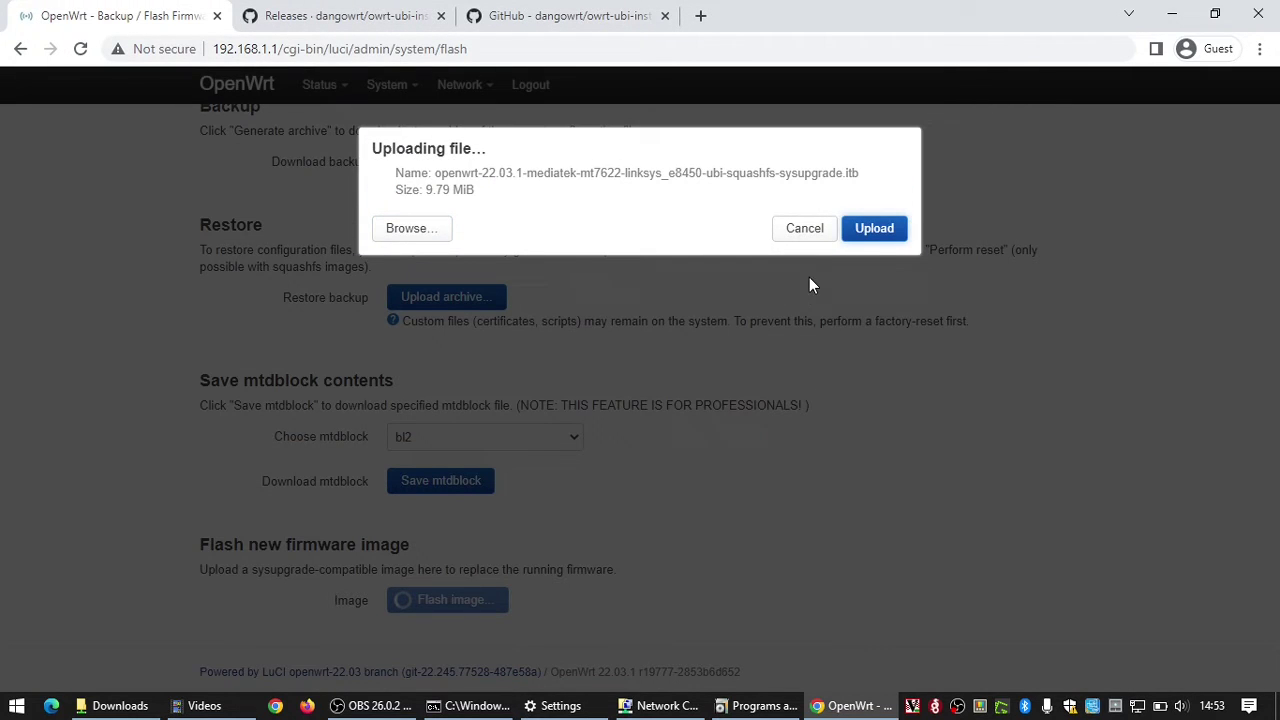
pyautogui.click(883, 232)
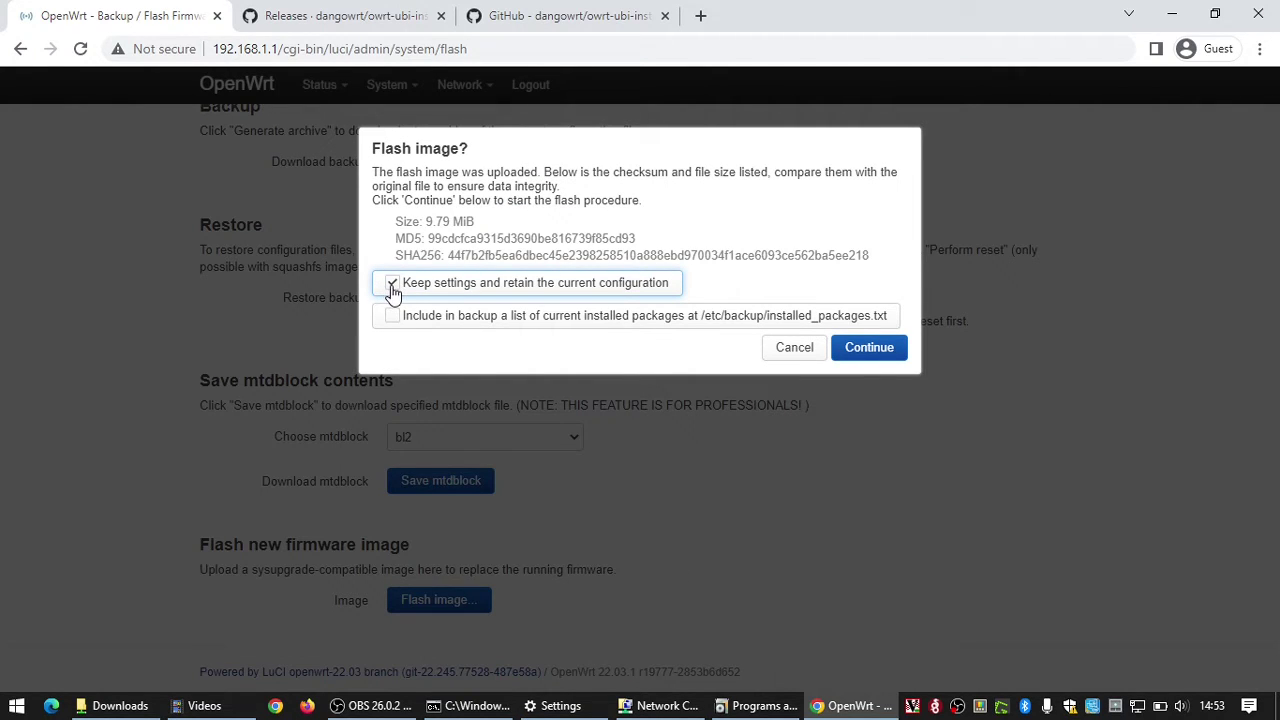
pyautogui.click(392, 286)
pyautogui.click(889, 352)
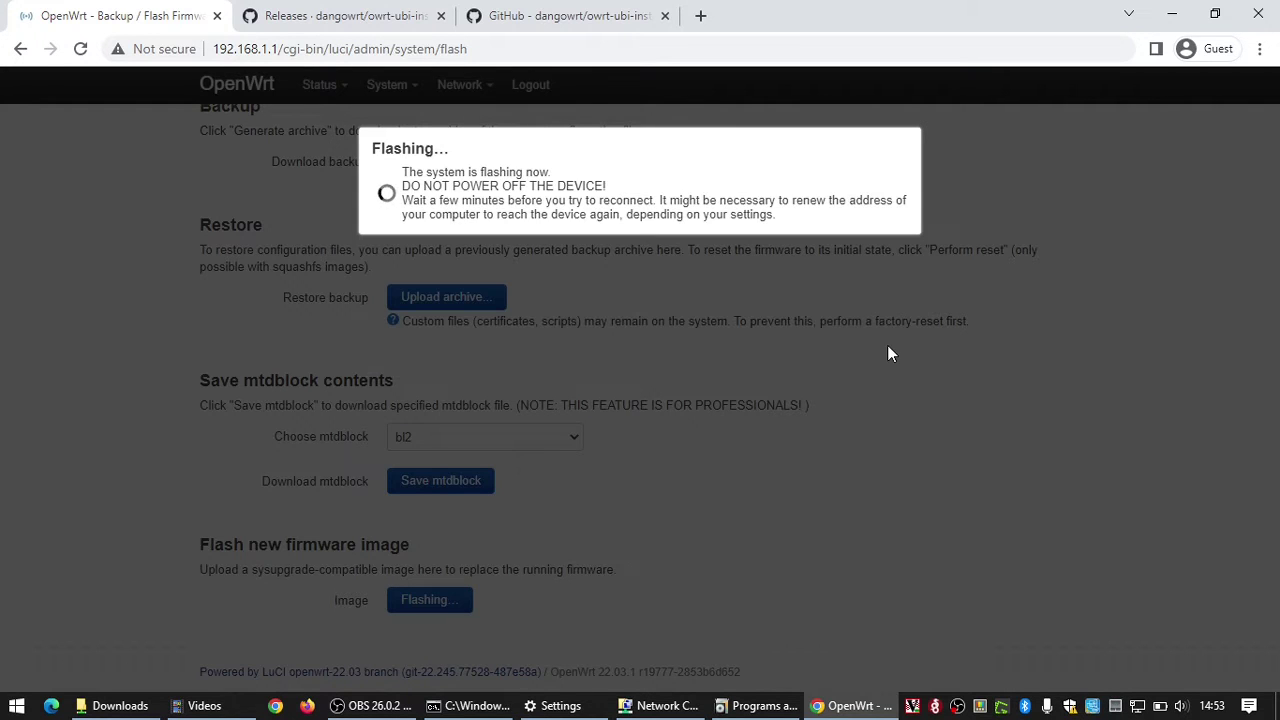
# Step: Bring the 'ping 192.168.1.1 -t' Command Prompt forward and move it aside to watch replies resume
pyautogui.click(477, 706)
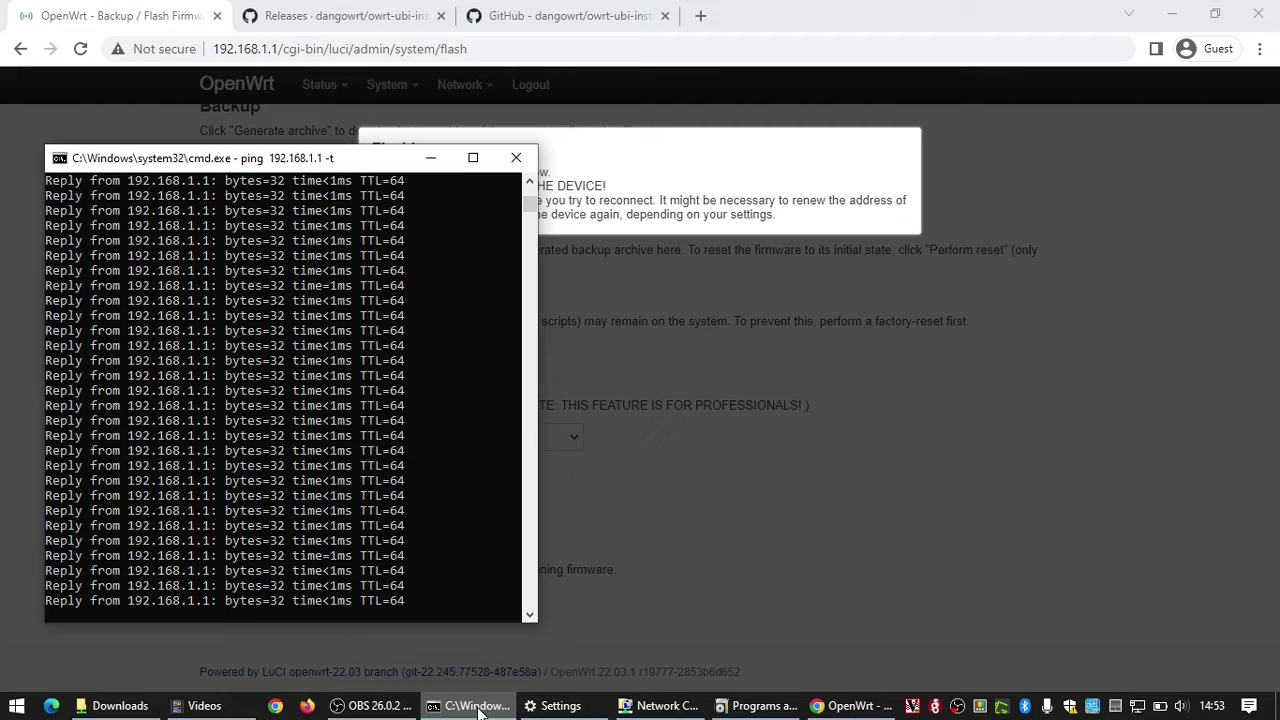
pyautogui.moveTo(320, 163); pyautogui.dragTo(288, 245)
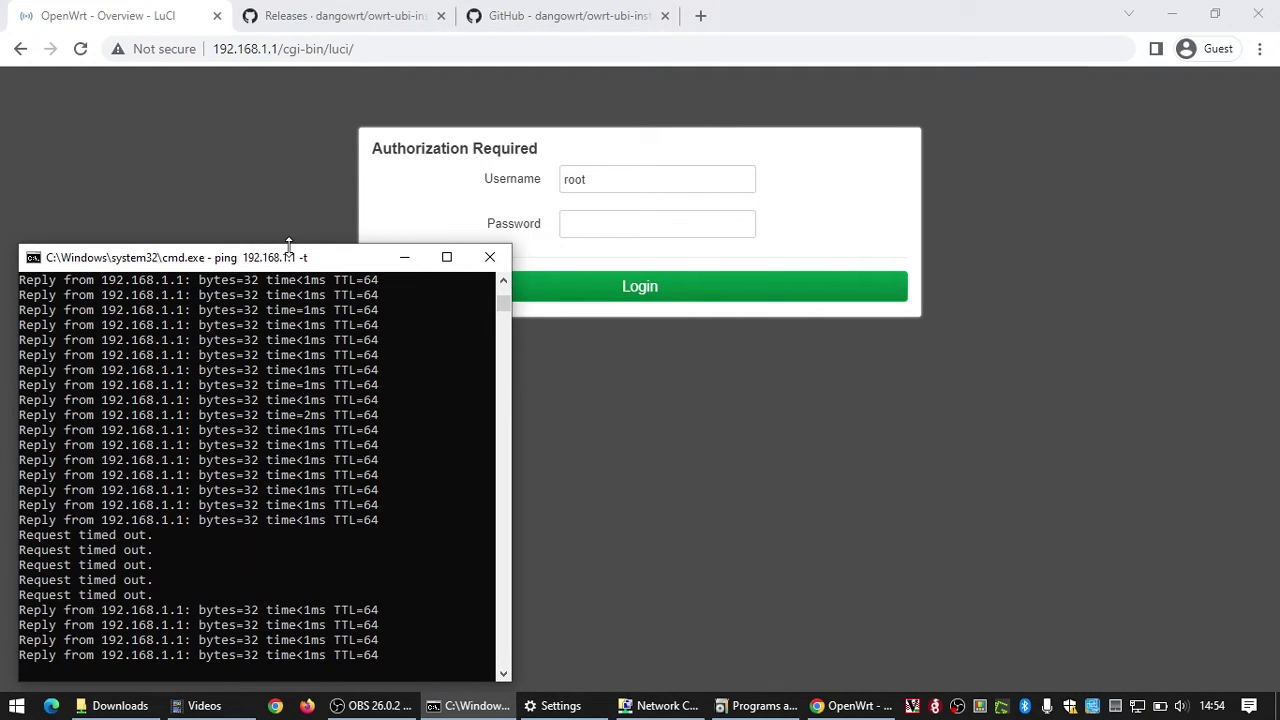
# Step: Log in with the router password and scroll through the OpenWrt 22.03.1 Status overview
pyautogui.click(657, 231)
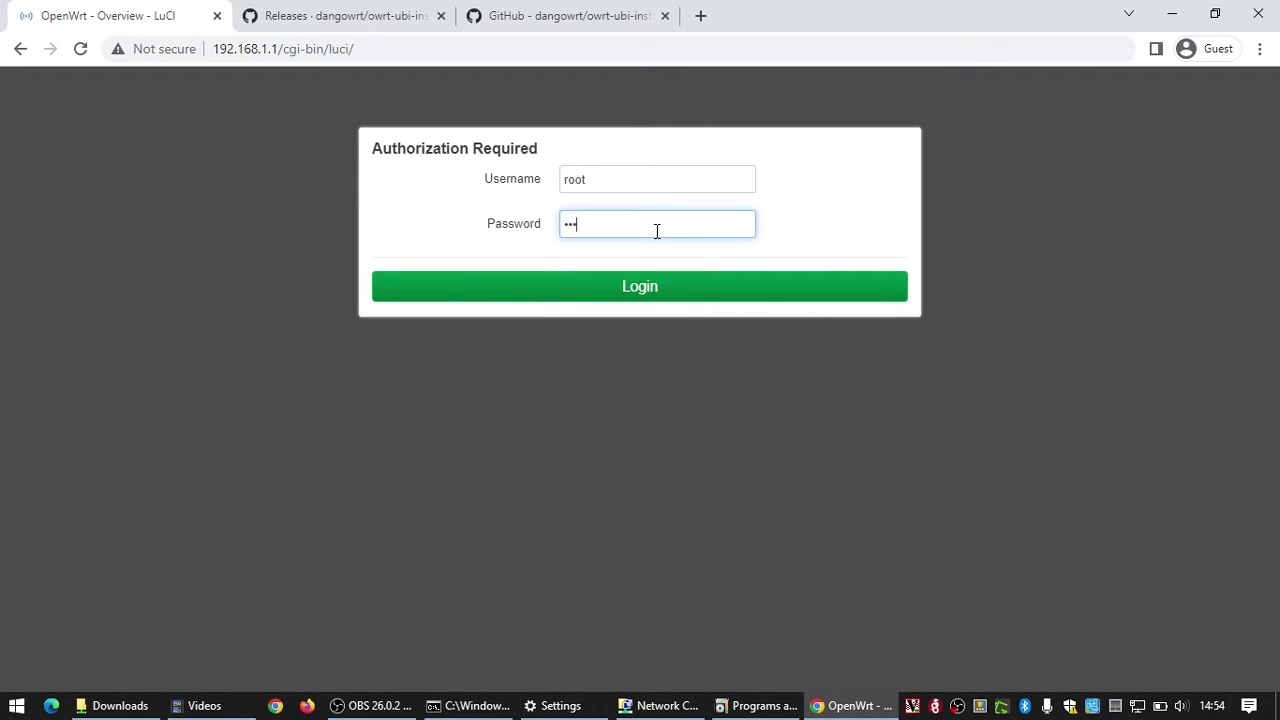
pyautogui.press('Return')
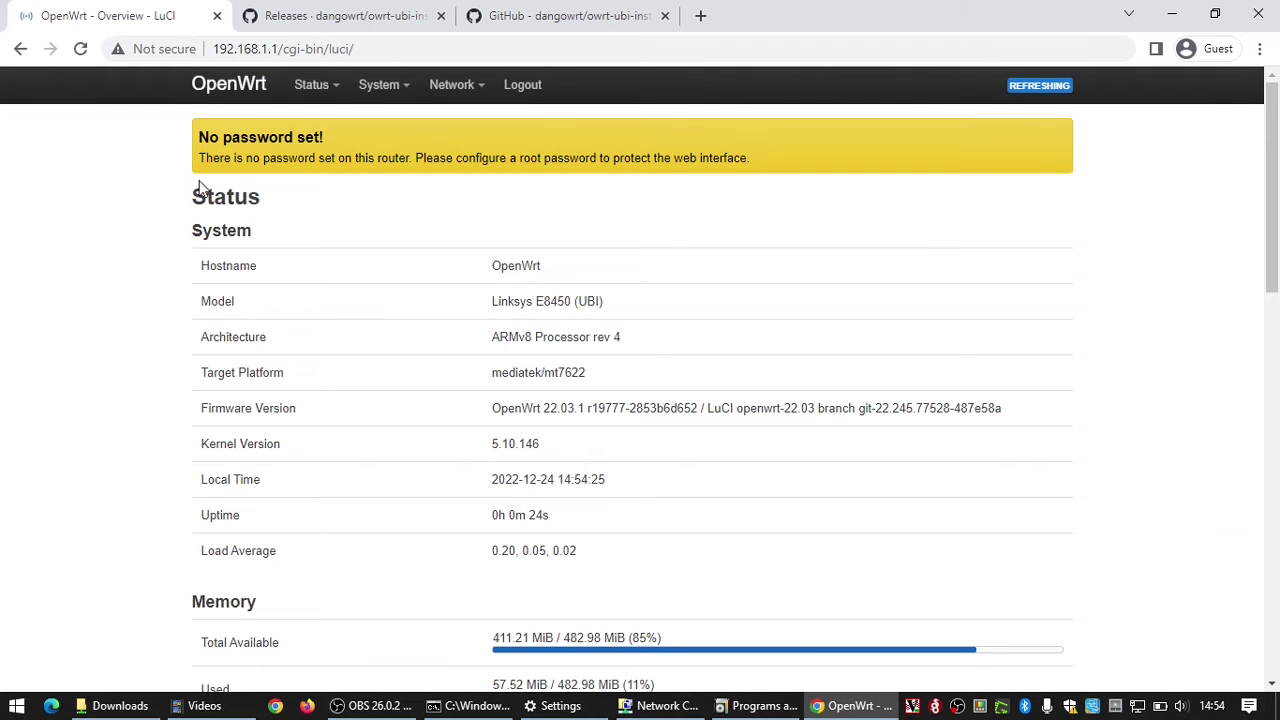
pyautogui.scroll(-7, 524, 230)
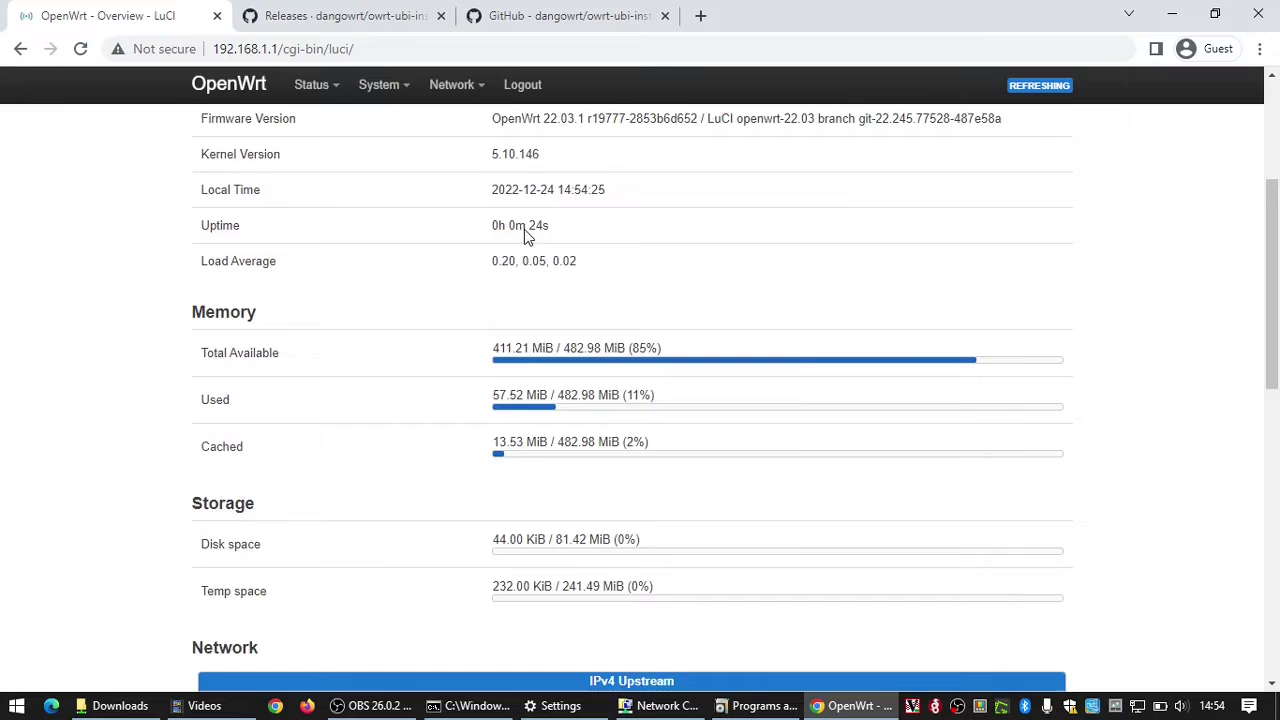
pyautogui.scroll(-5, 524, 230)
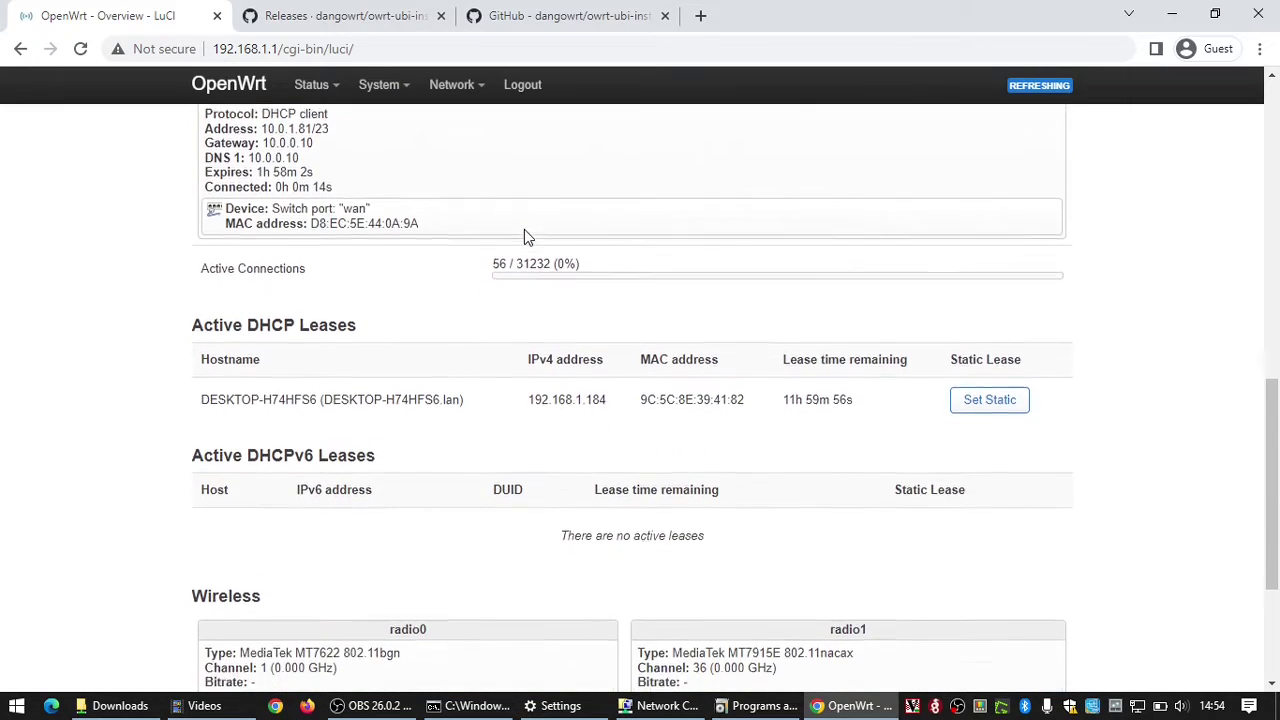
pyautogui.scroll(5, 524, 229)
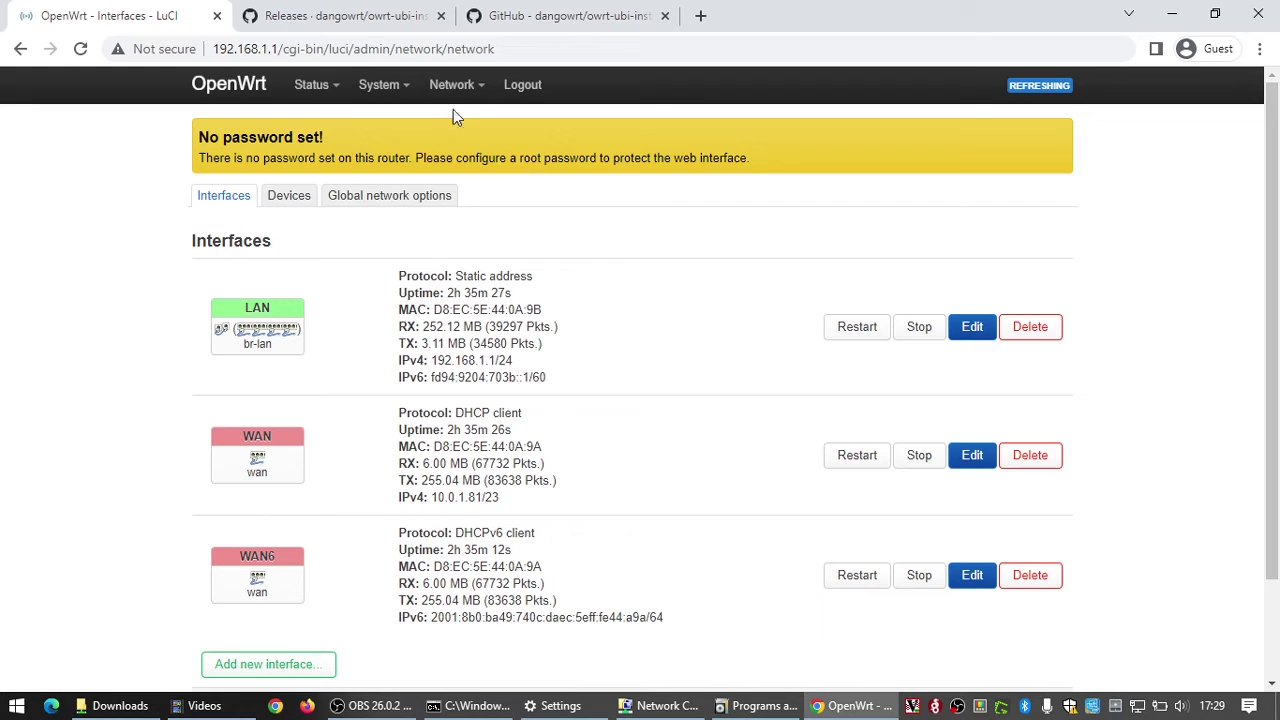
# Step: On Network > Wireless, enable both the 2.4 GHz (radio0) and 5 GHz (radio1) OpenWrt networks
pyautogui.moveTo(453, 104)
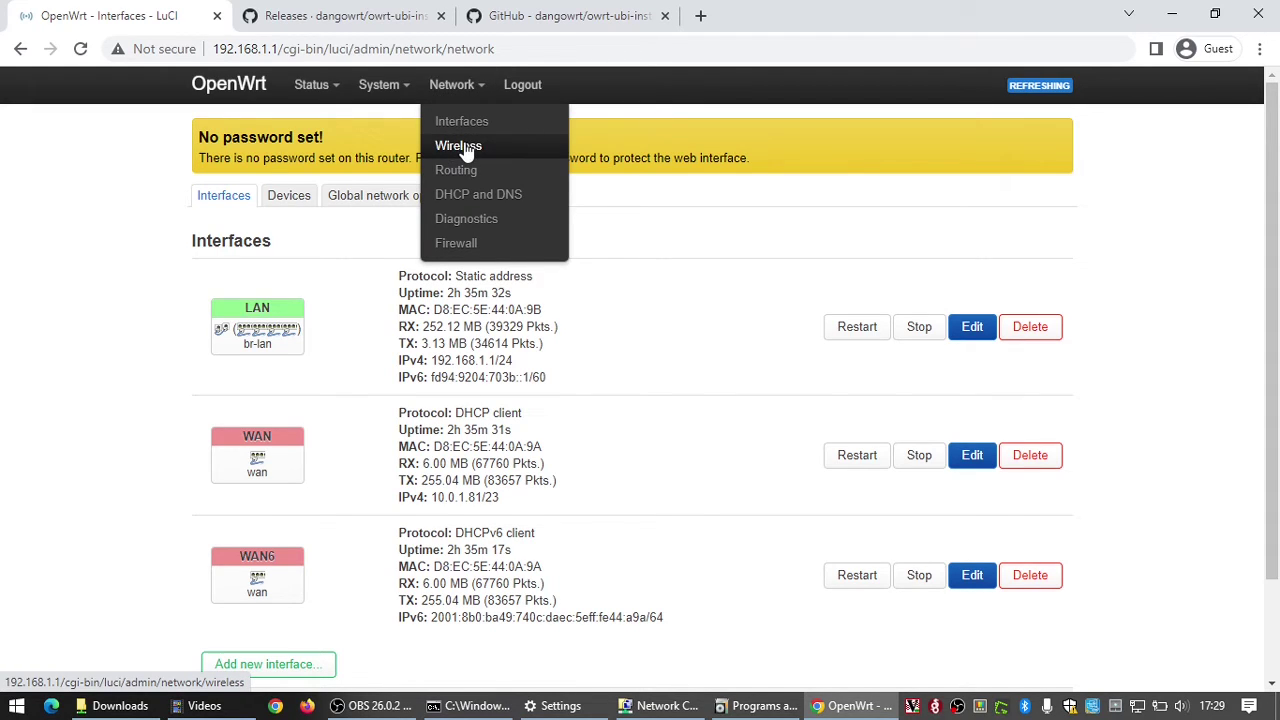
pyautogui.click(460, 148)
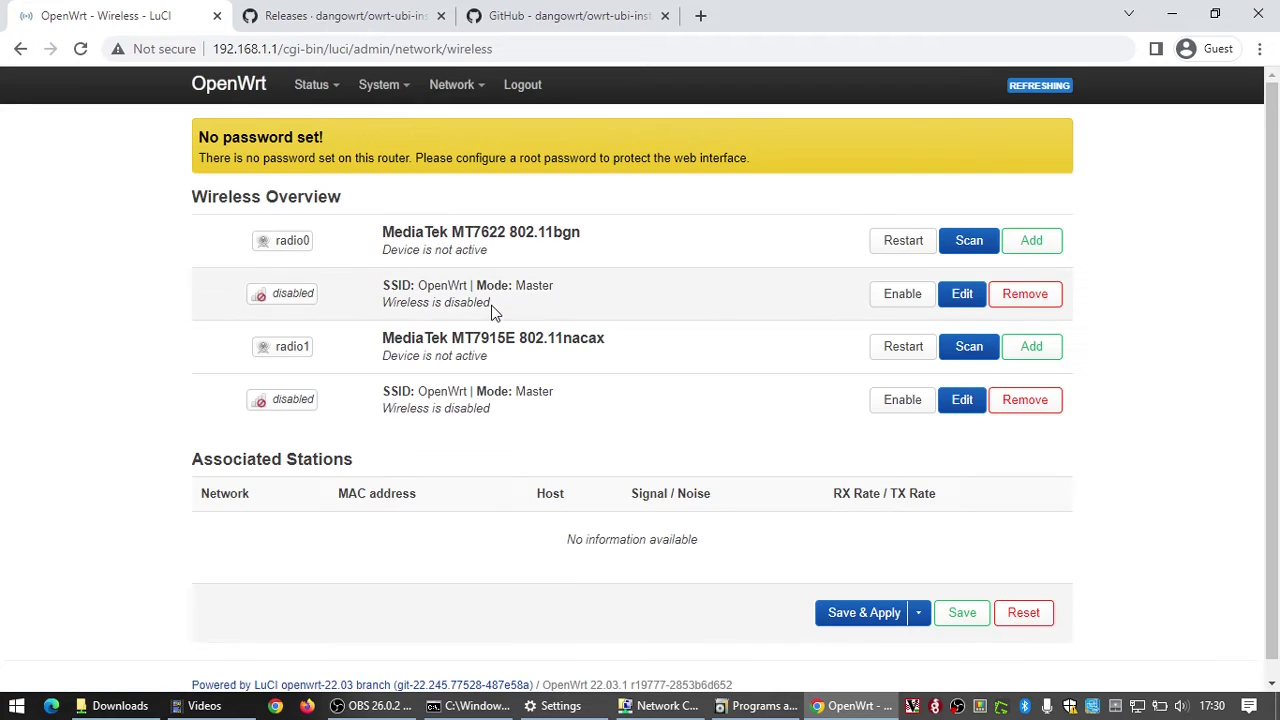
pyautogui.moveTo(491, 310); pyautogui.dragTo(427, 288)
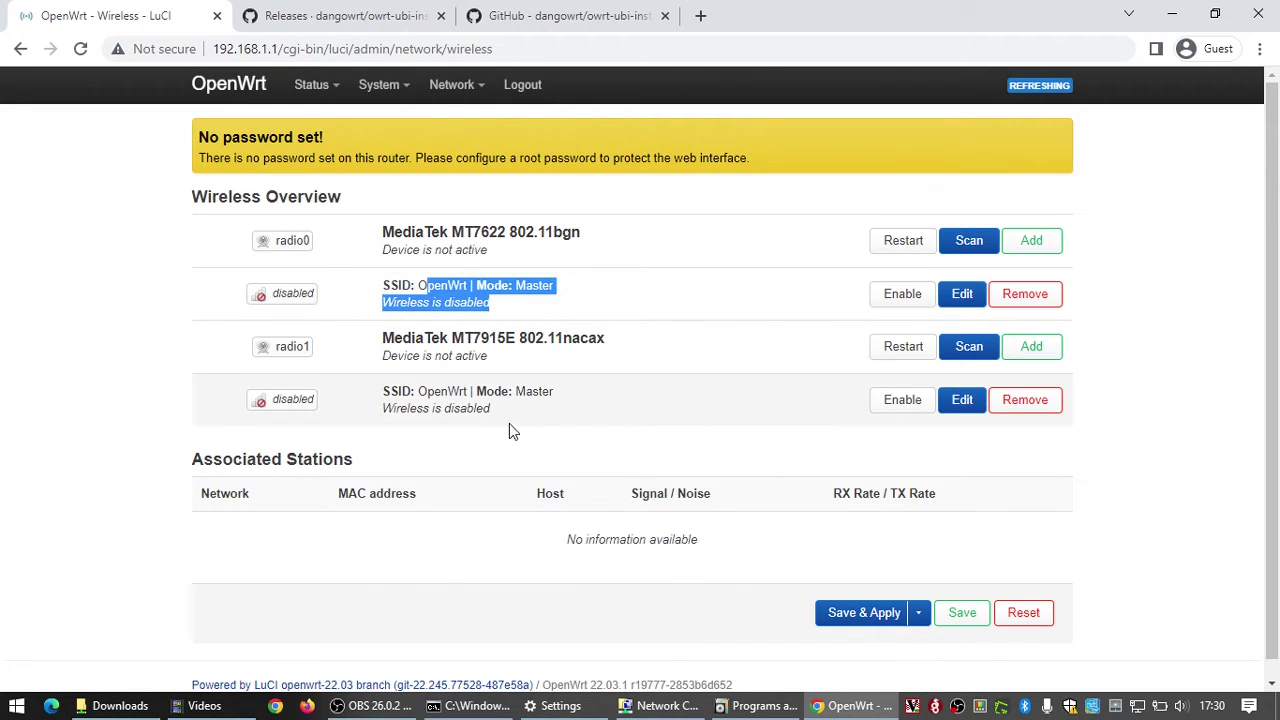
pyautogui.moveTo(505, 418); pyautogui.dragTo(428, 391)
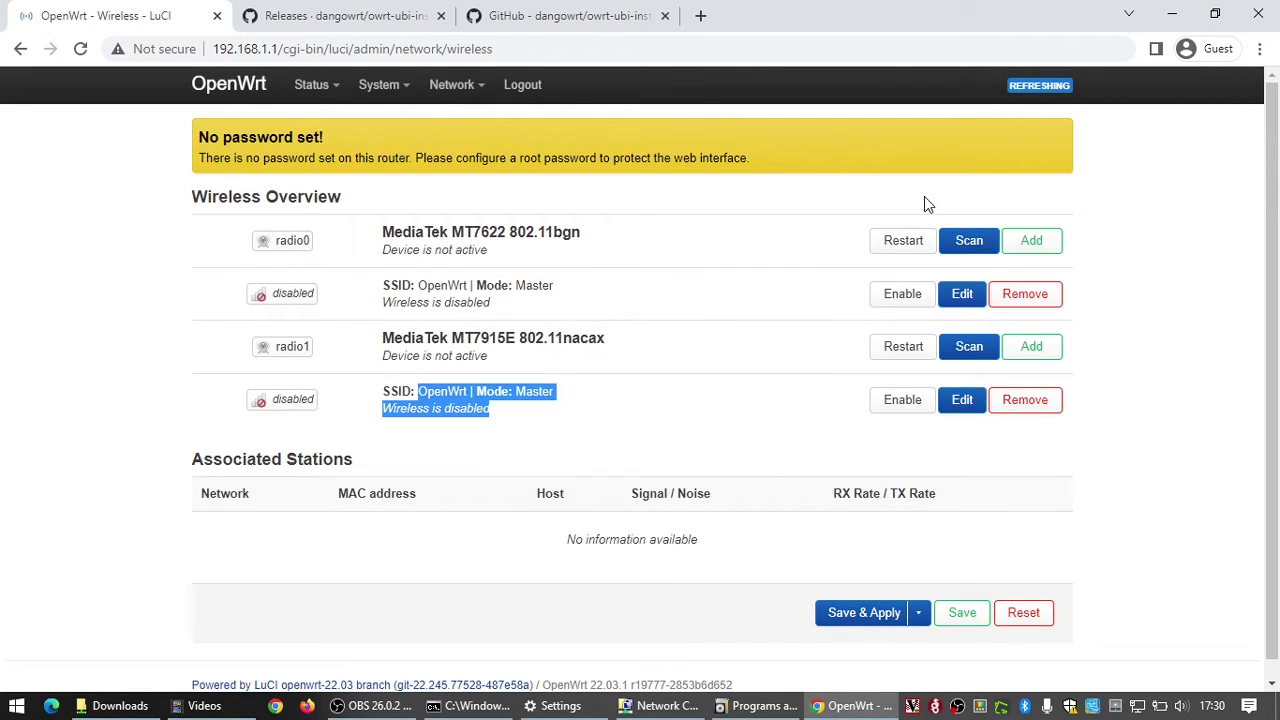
pyautogui.click(902, 298)
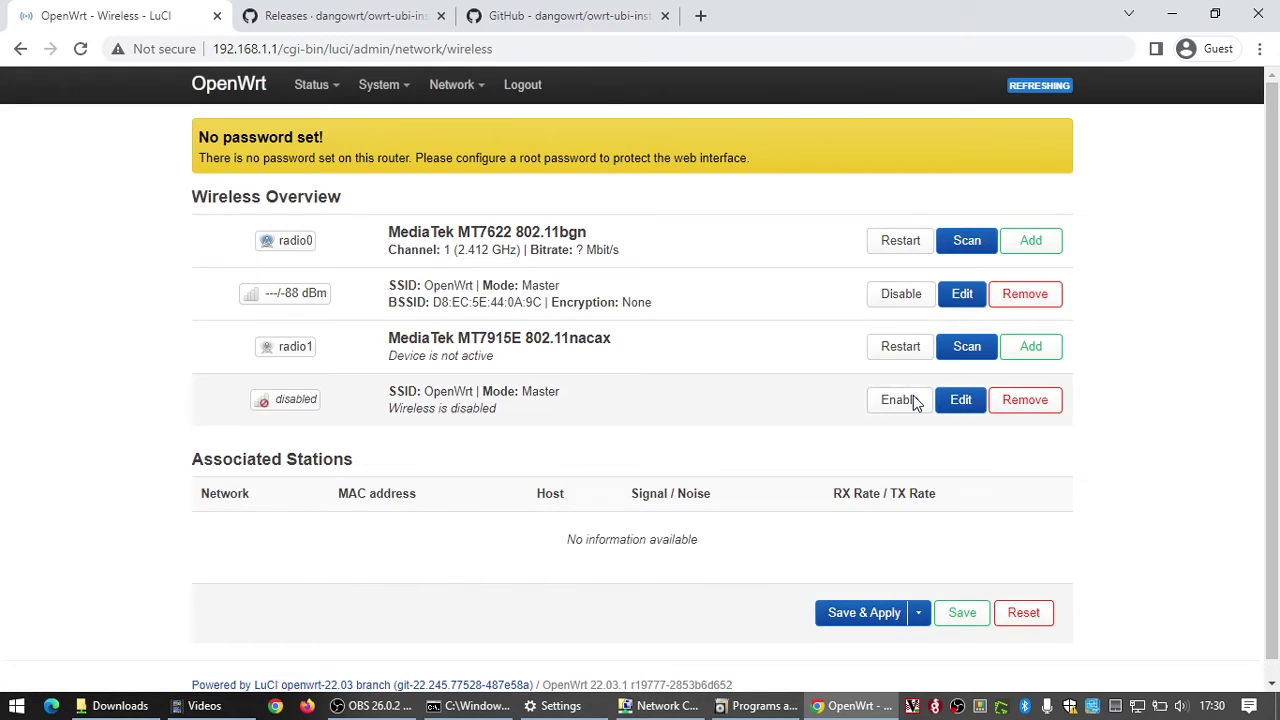
pyautogui.click(908, 400)
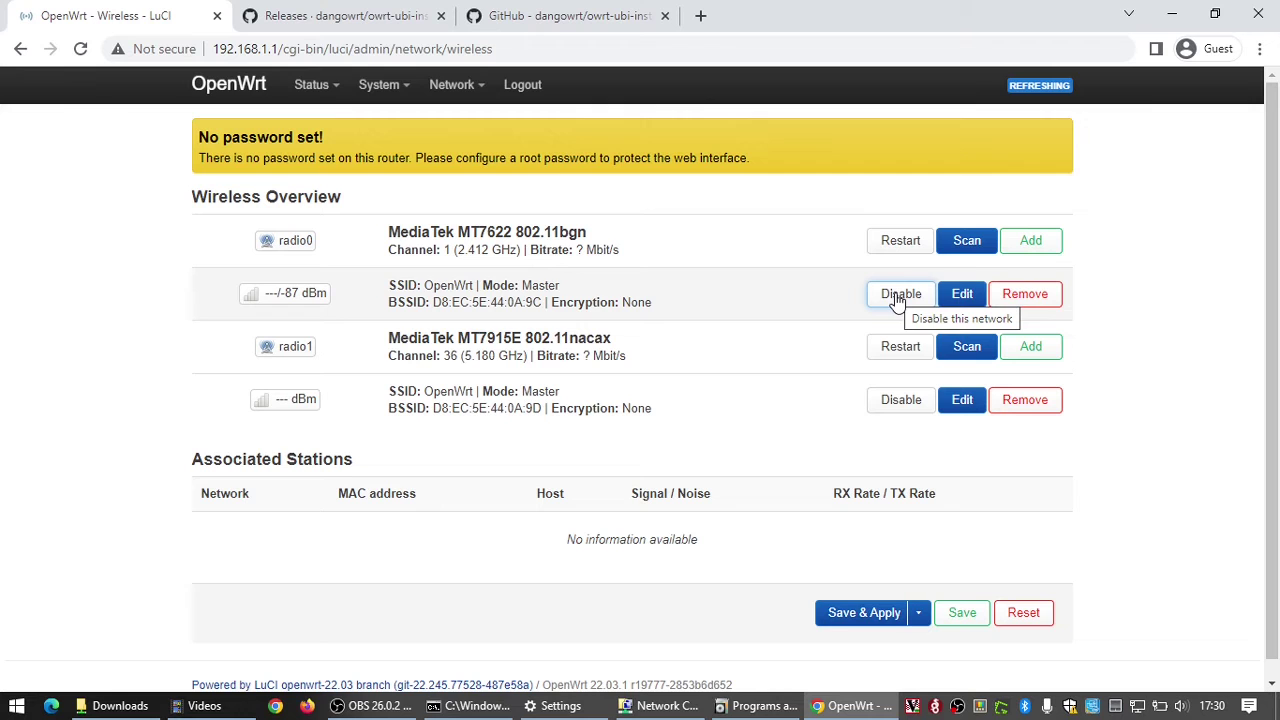
# Step: Rename the 2.4 GHz network's ESSID to 'NyWirelessNetwork'
pyautogui.click(956, 296)
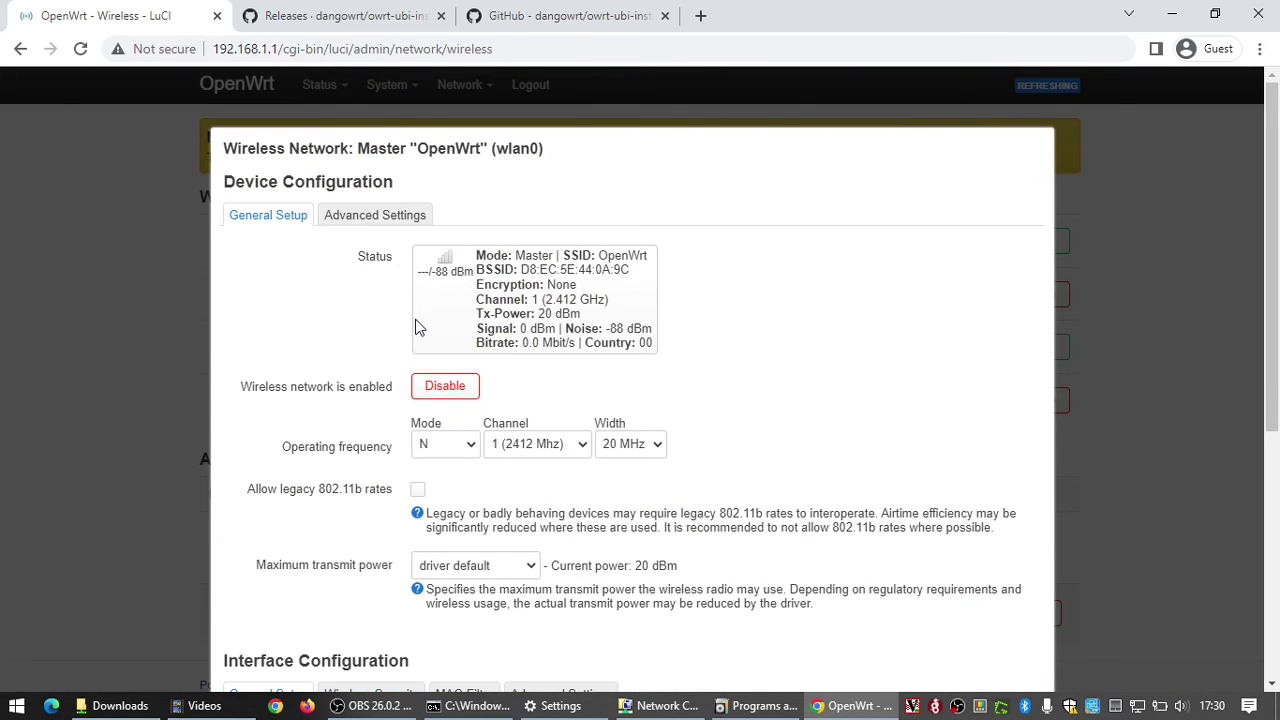
pyautogui.scroll(-4, 418, 328)
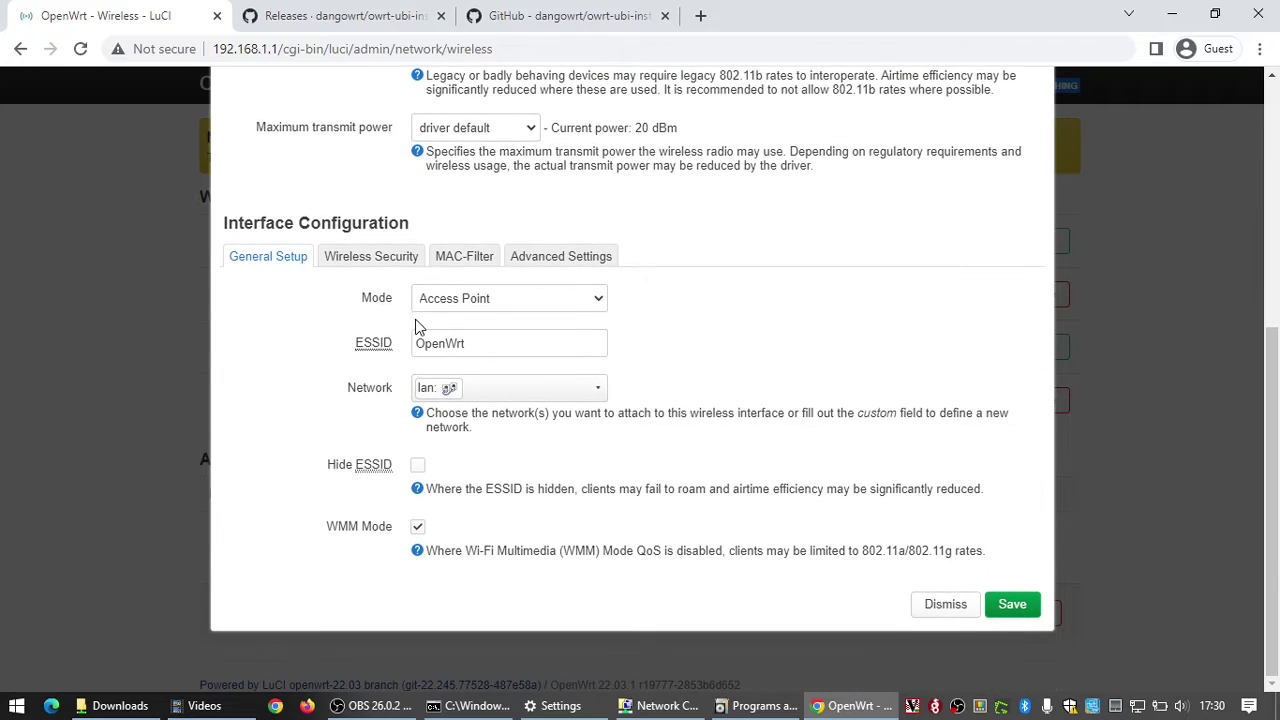
pyautogui.doubleClick(494, 343)
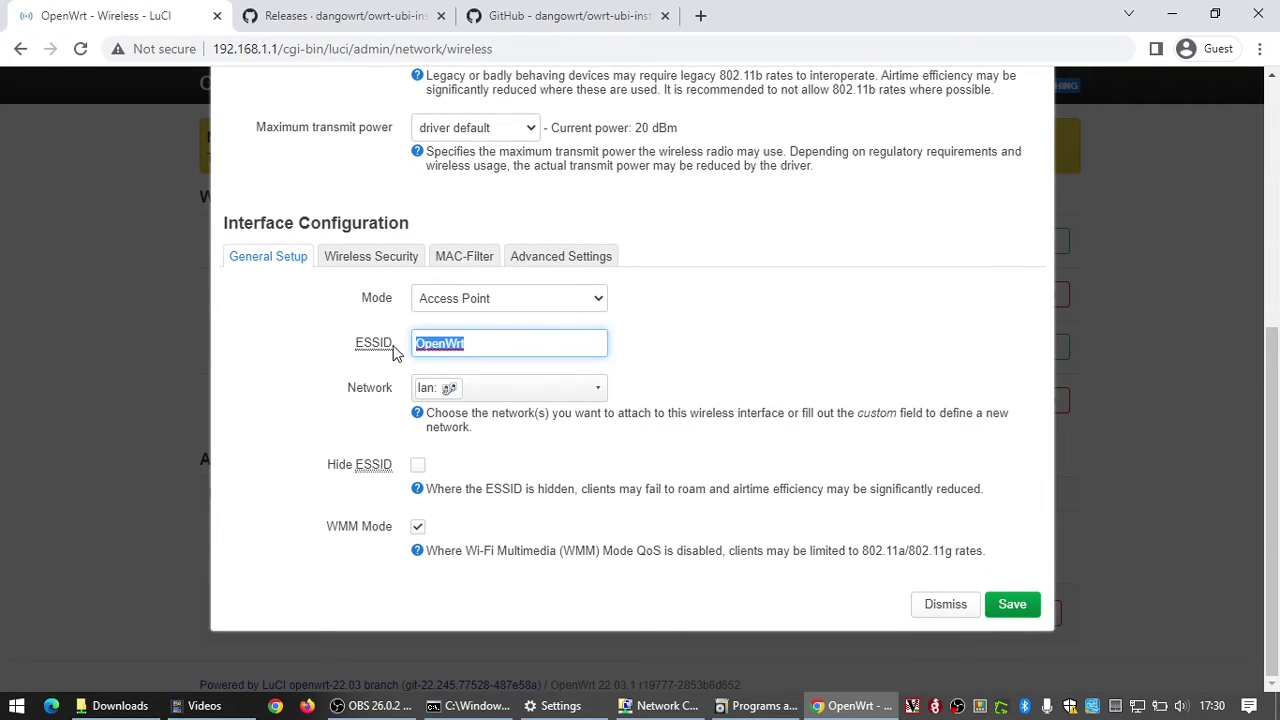
pyautogui.write('Ny')
pyautogui.write('WirelessNetwork')
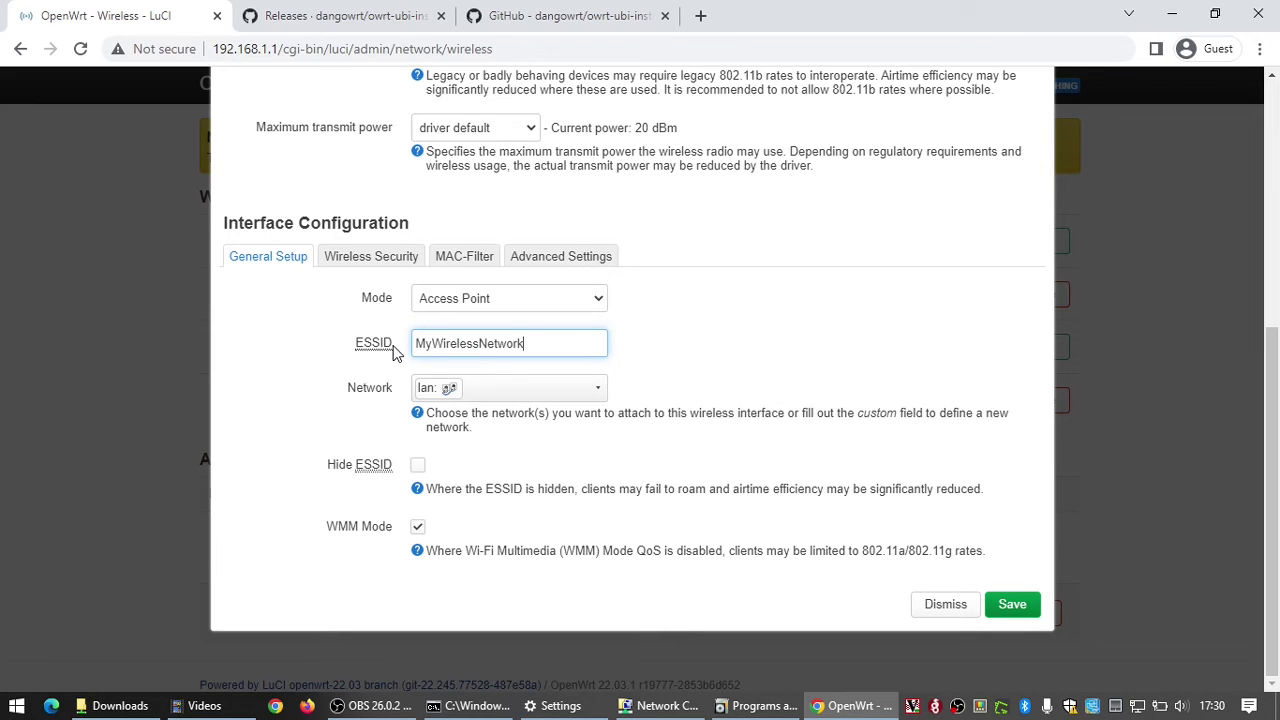
# Step: Secure the 2.4 GHz network with WPA2-PSK encryption and a Wi-Fi passphrase
pyautogui.click(398, 260)
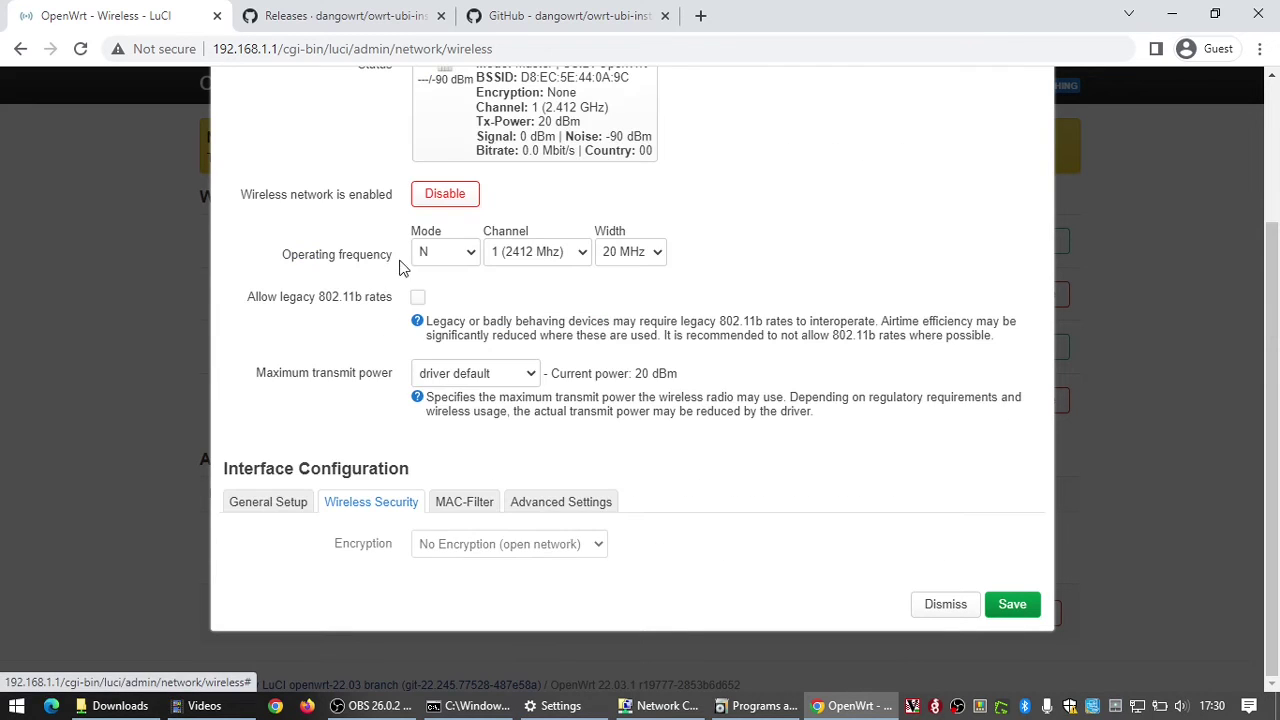
pyautogui.click(470, 550)
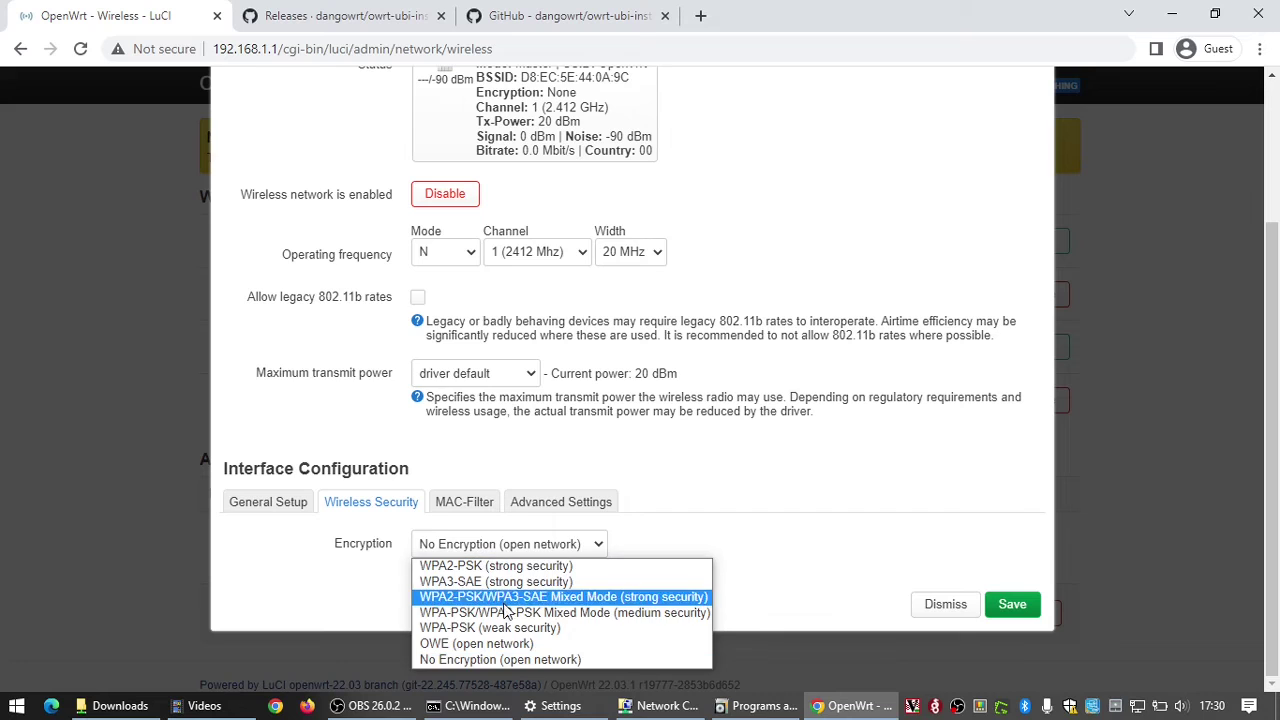
pyautogui.click(491, 567)
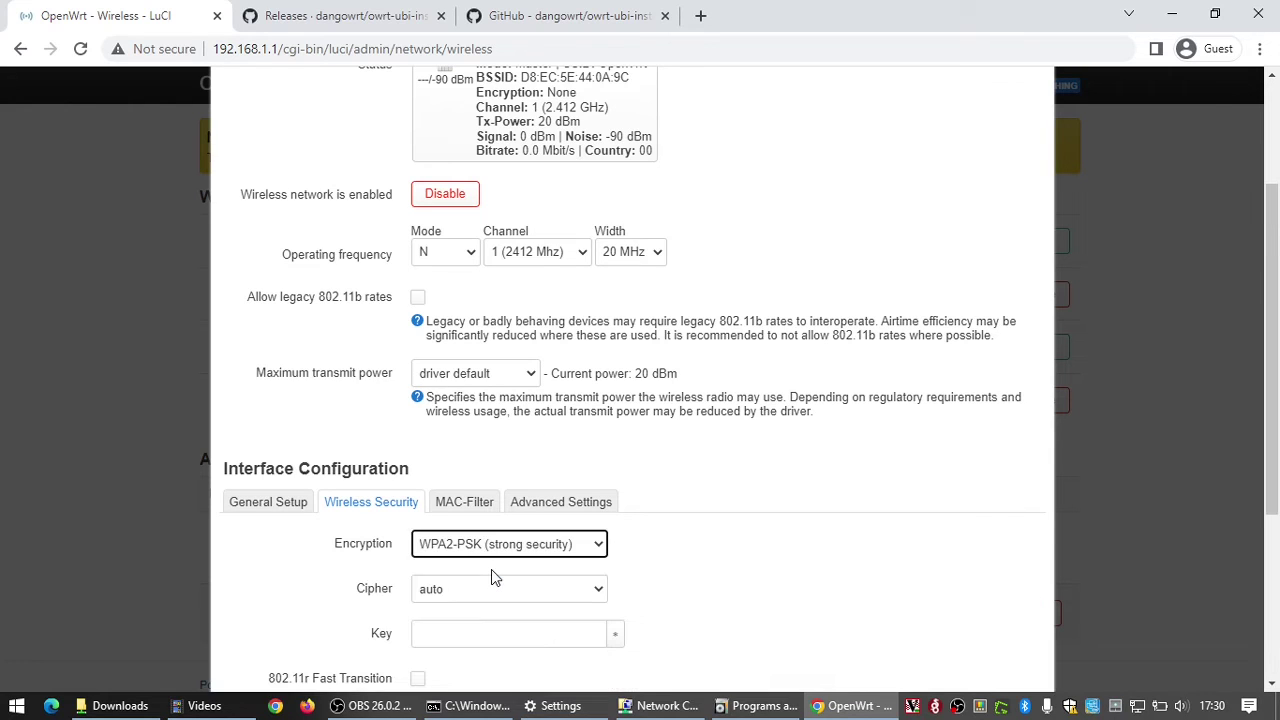
pyautogui.click(437, 633)
pyautogui.write('1234567')
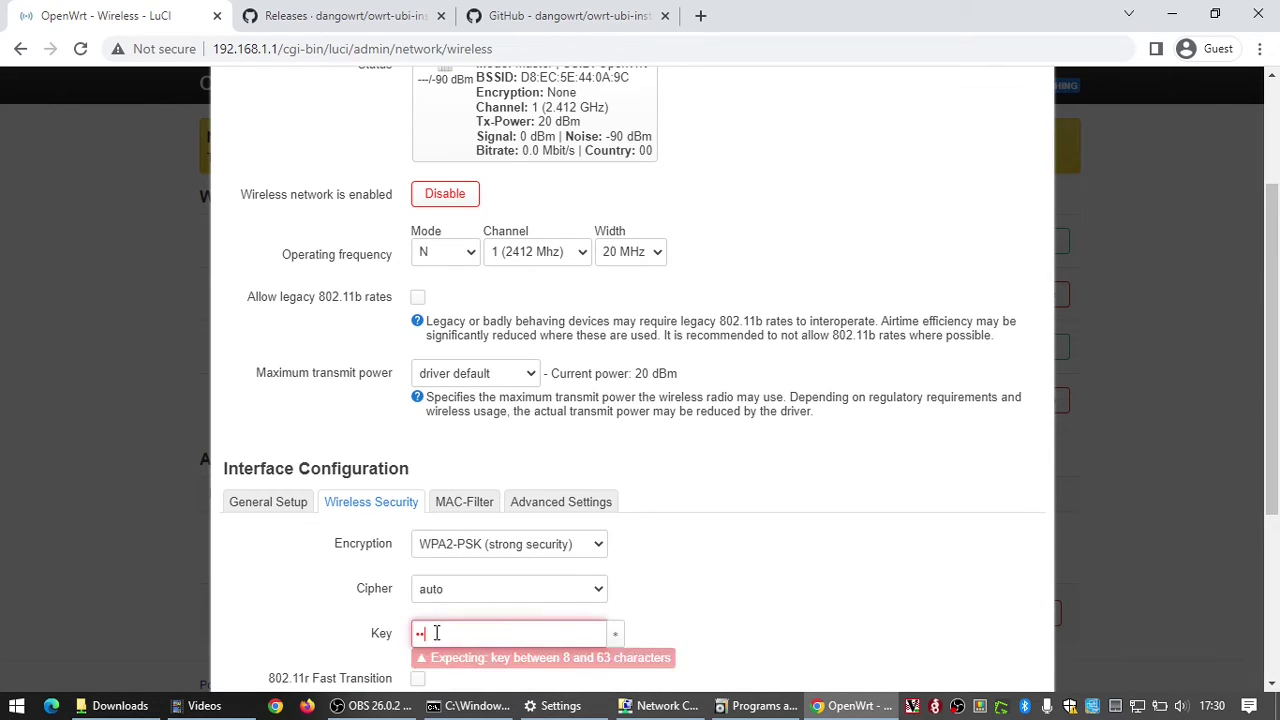
pyautogui.write('890')
pyautogui.scroll(-5, 857, 543)
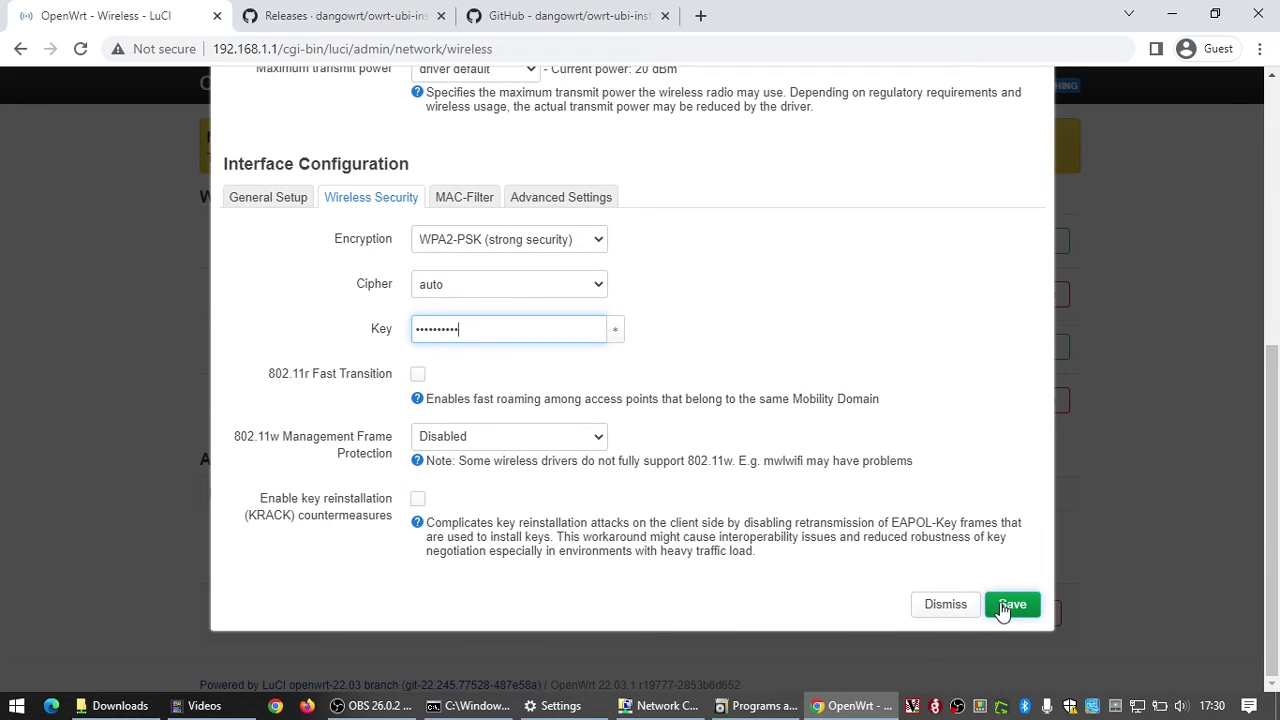
# Step: Set the 2.4 GHz radio's channel width to 40 MHz and its channel to auto
pyautogui.click(556, 201)
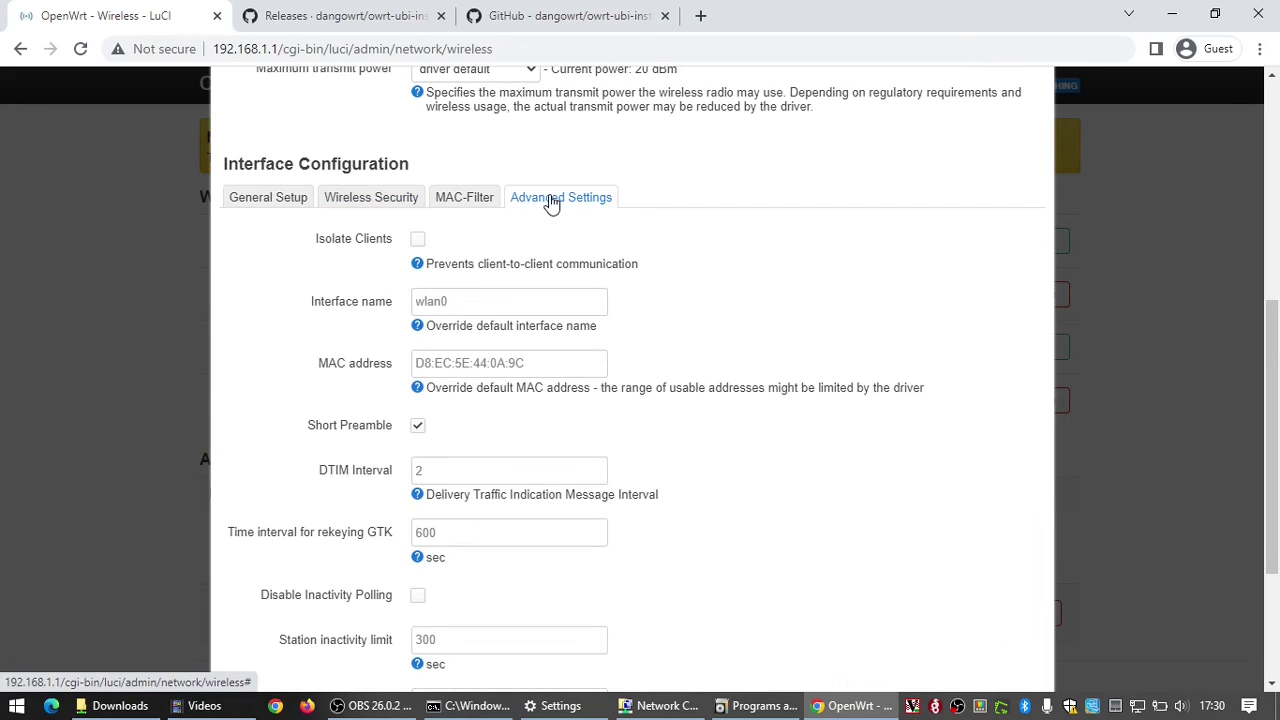
pyautogui.scroll(-1, 527, 320)
pyautogui.scroll(-1, 527, 322)
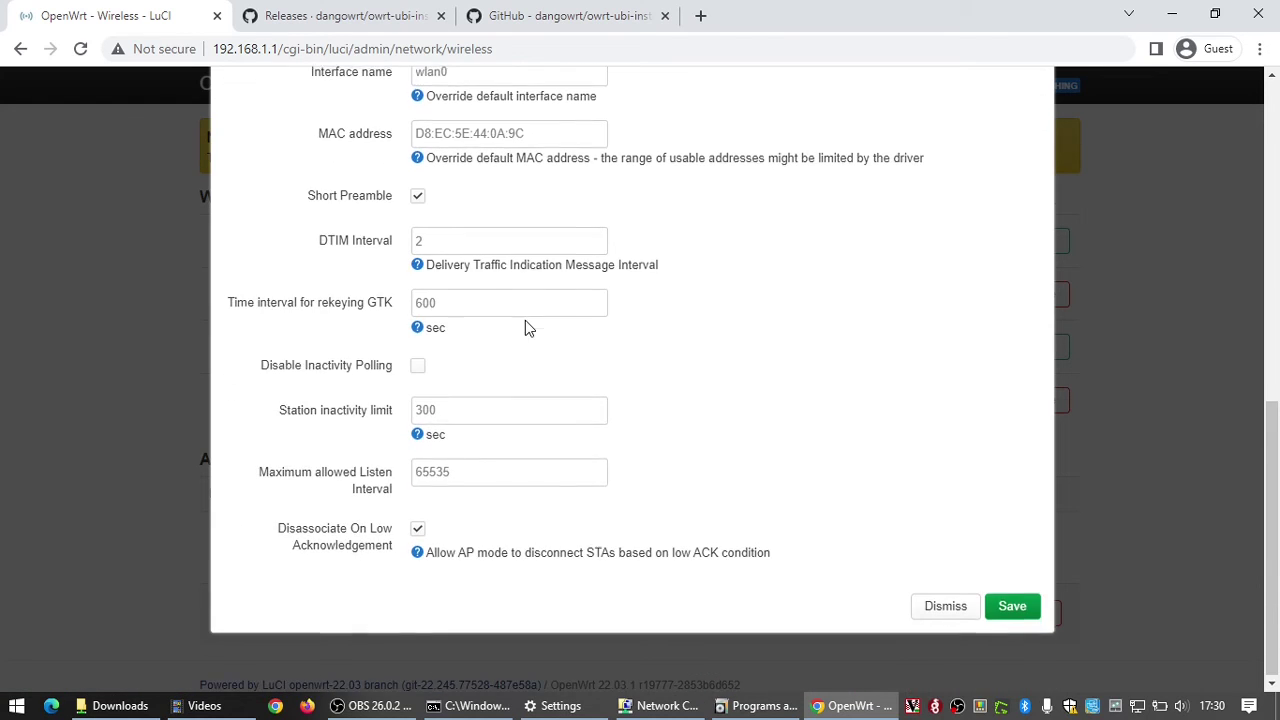
pyautogui.scroll(3, 526, 326)
pyautogui.scroll(1, 527, 328)
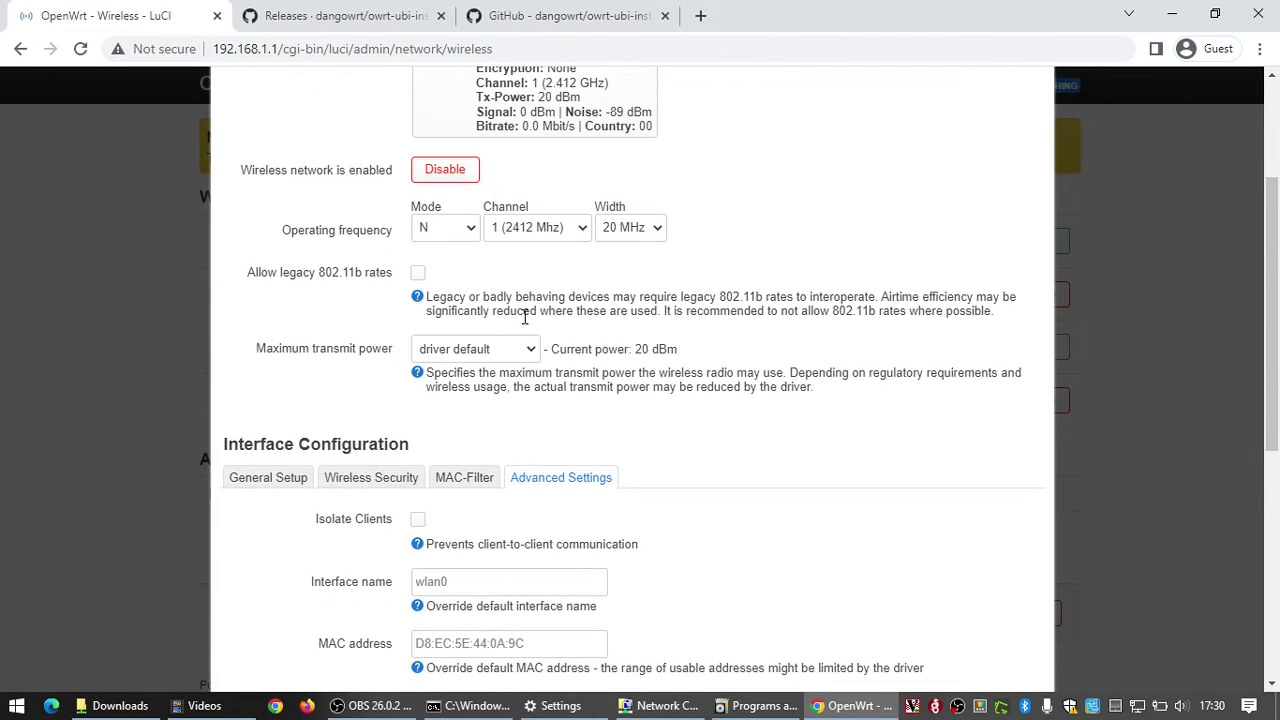
pyautogui.click(616, 230)
pyautogui.click(624, 265)
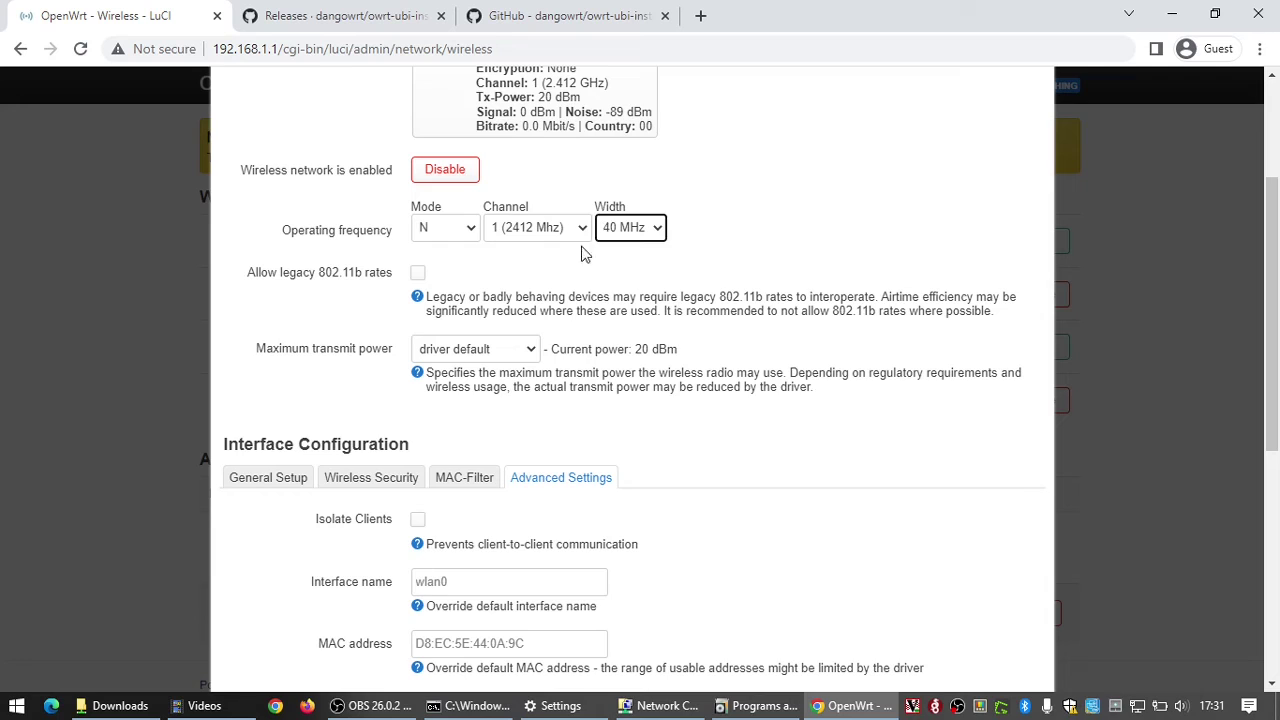
pyautogui.click(545, 230)
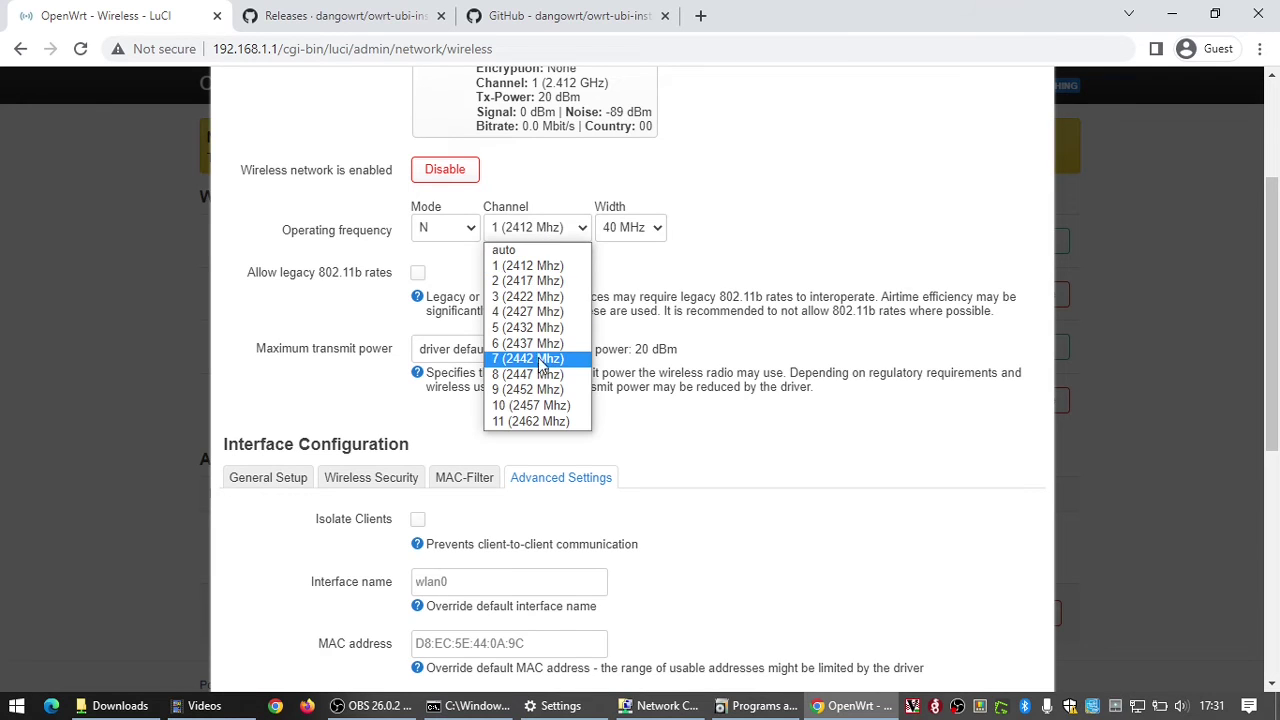
pyautogui.click(548, 346)
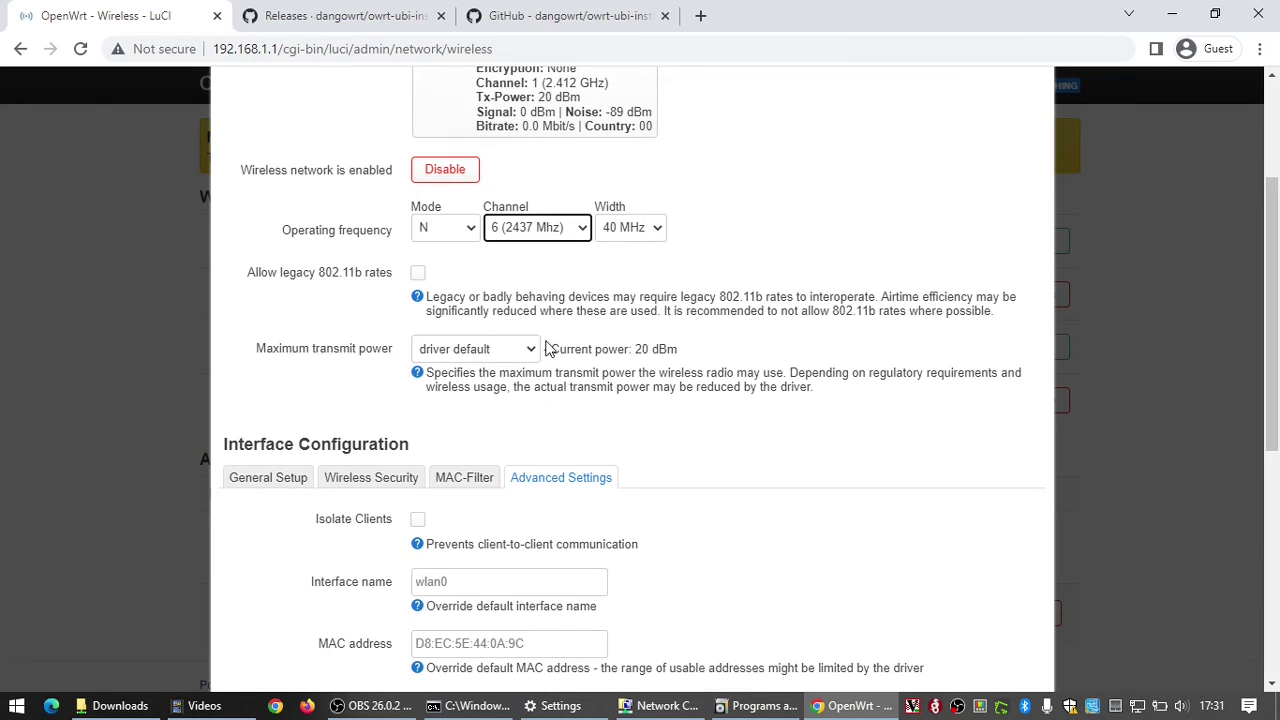
pyautogui.click(538, 222)
pyautogui.click(503, 250)
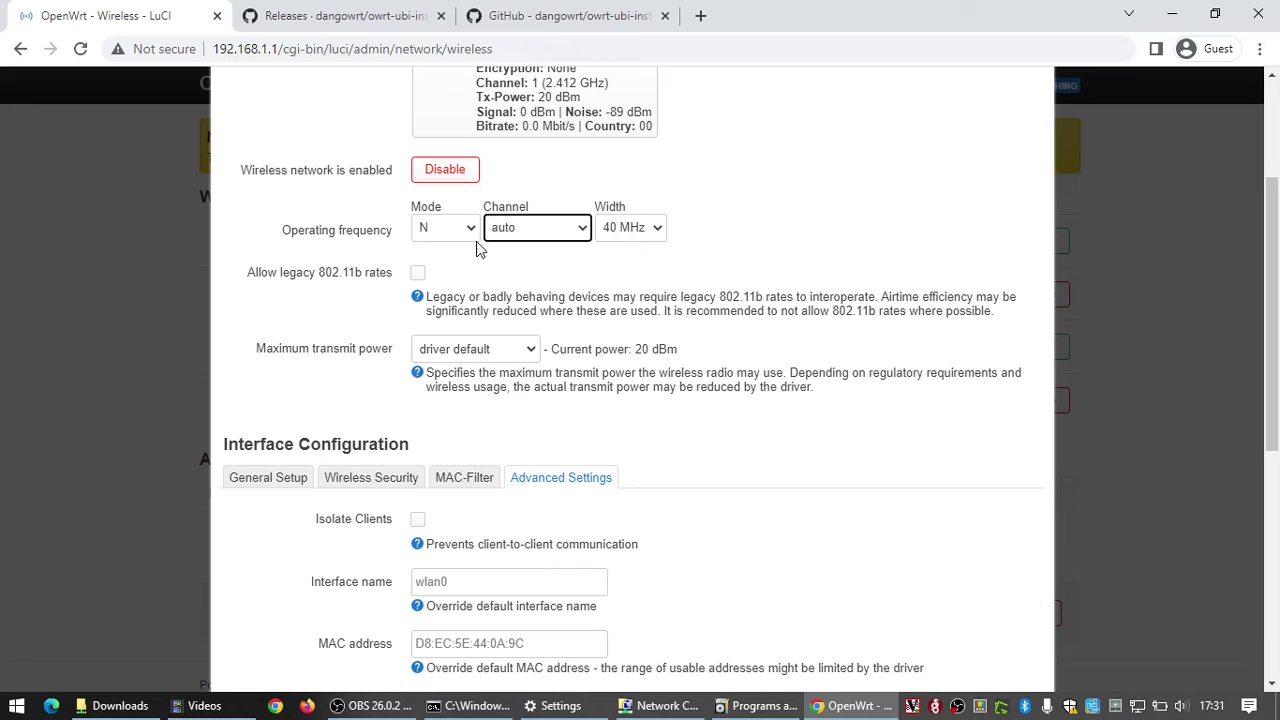
pyautogui.scroll(-2, 622, 311)
pyautogui.scroll(-1, 622, 311)
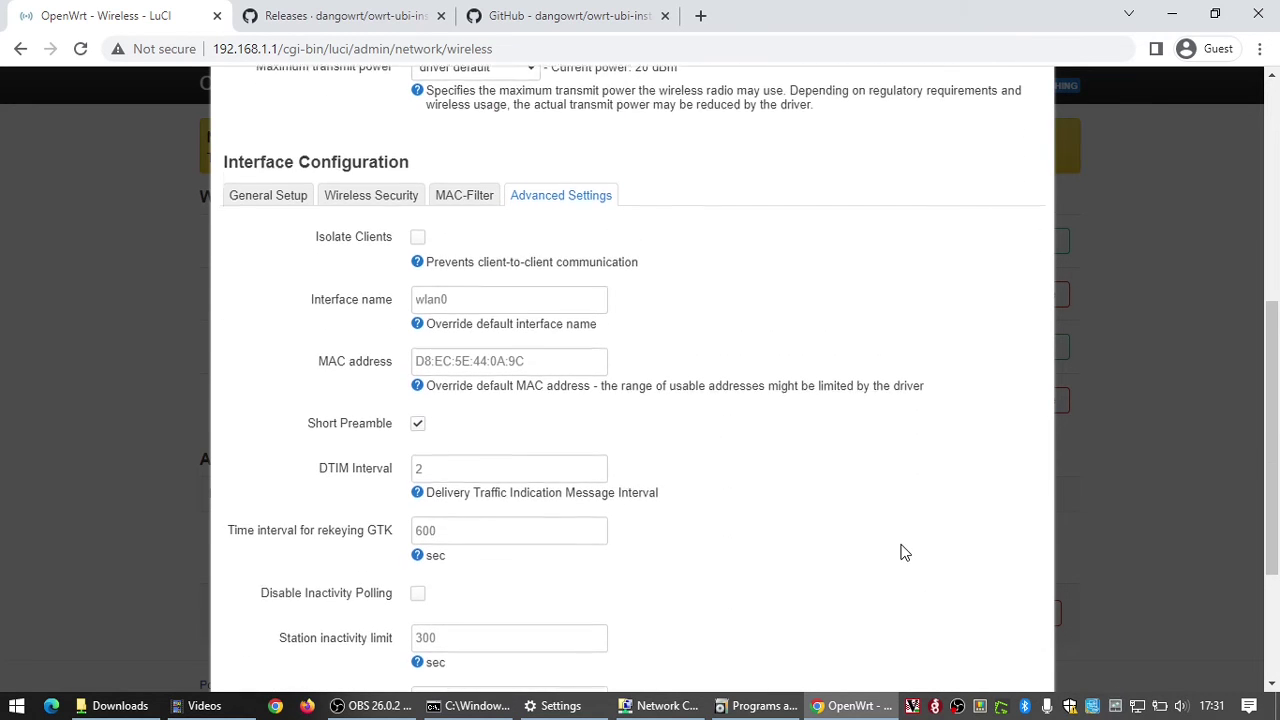
pyautogui.scroll(-3, 1006, 623)
# Step: Save the 2.4 GHz settings, then rename the 5 GHz network's ESSID to MyWireless5GHz
pyautogui.click(1012, 606)
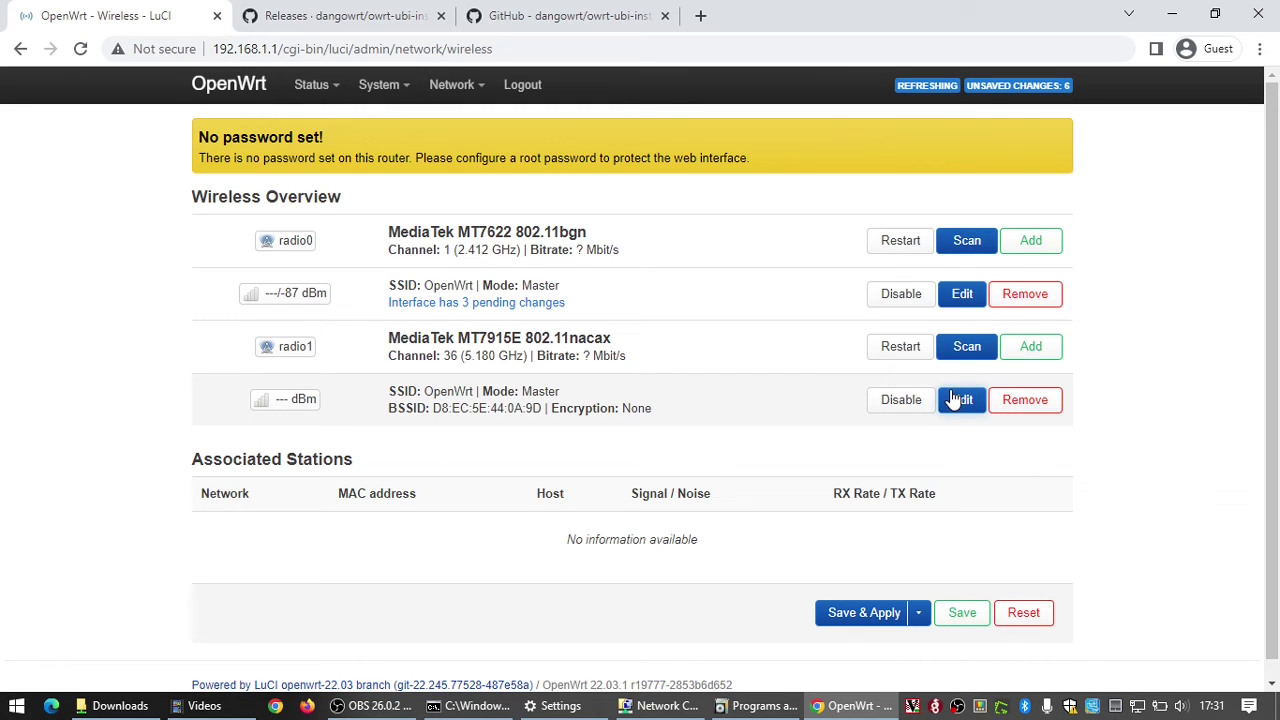
pyautogui.click(955, 401)
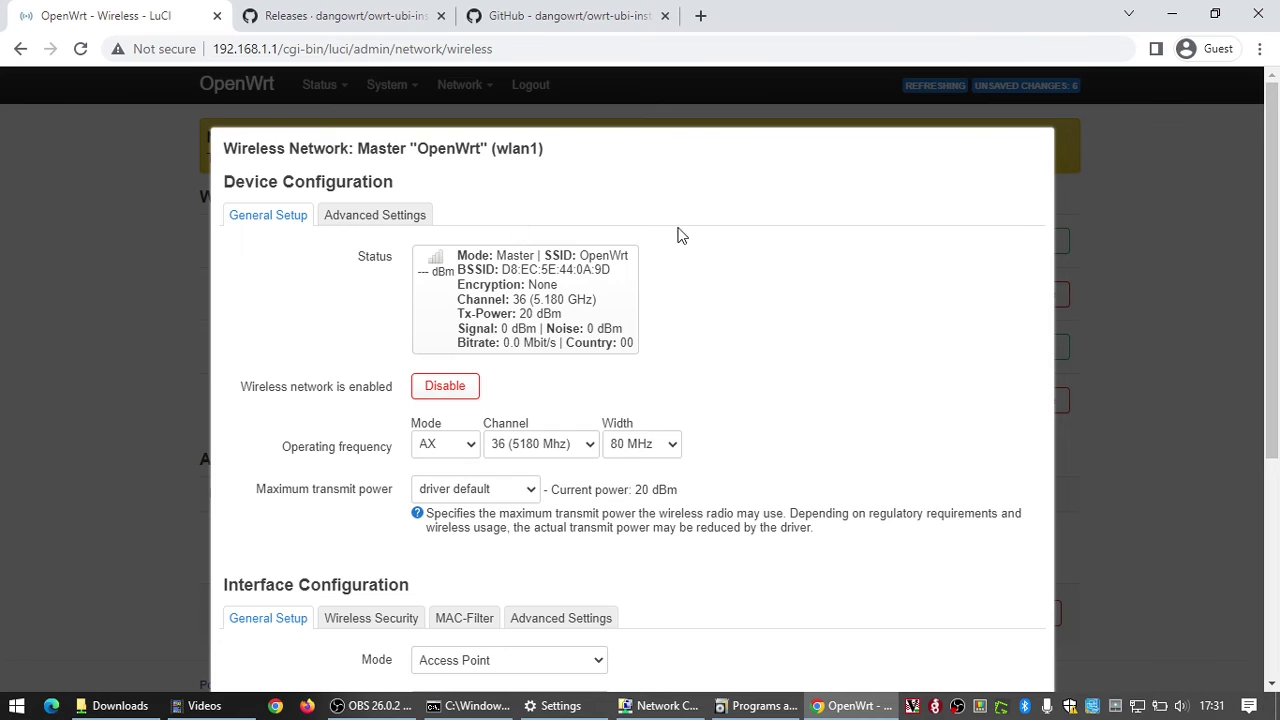
pyautogui.scroll(-1, 617, 317)
pyautogui.click(590, 355)
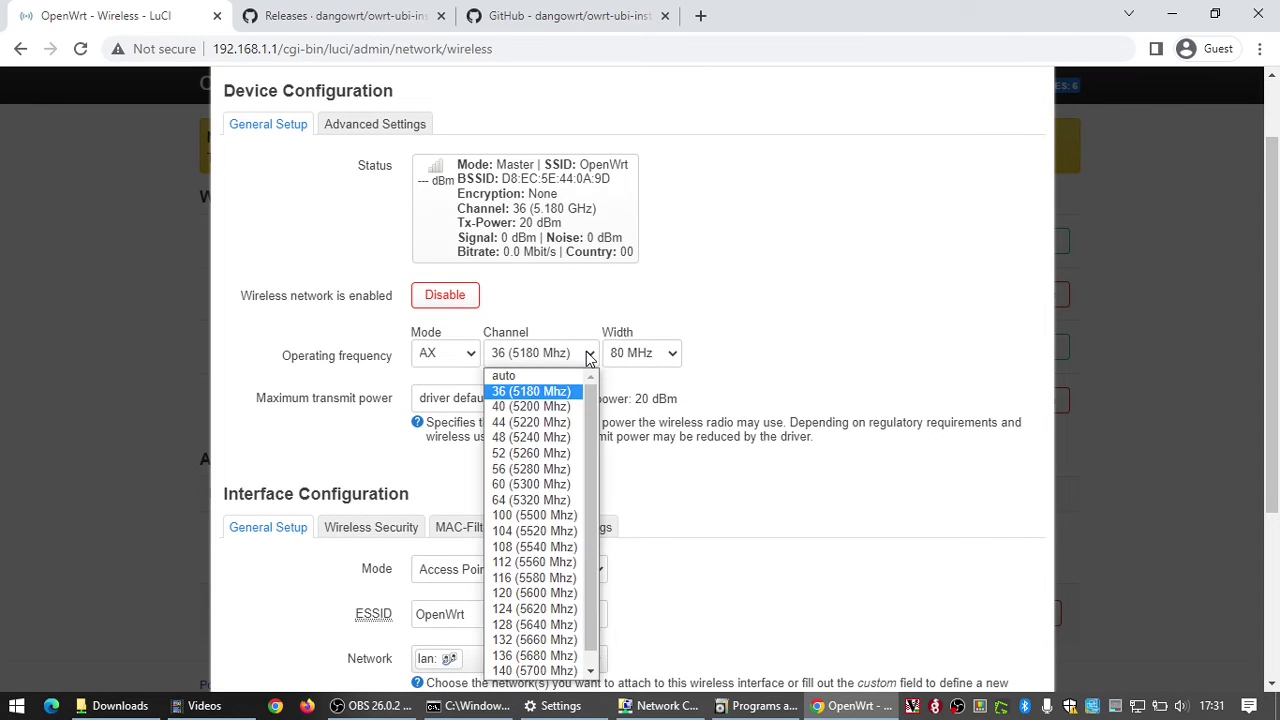
pyautogui.scroll(-3, 749, 363)
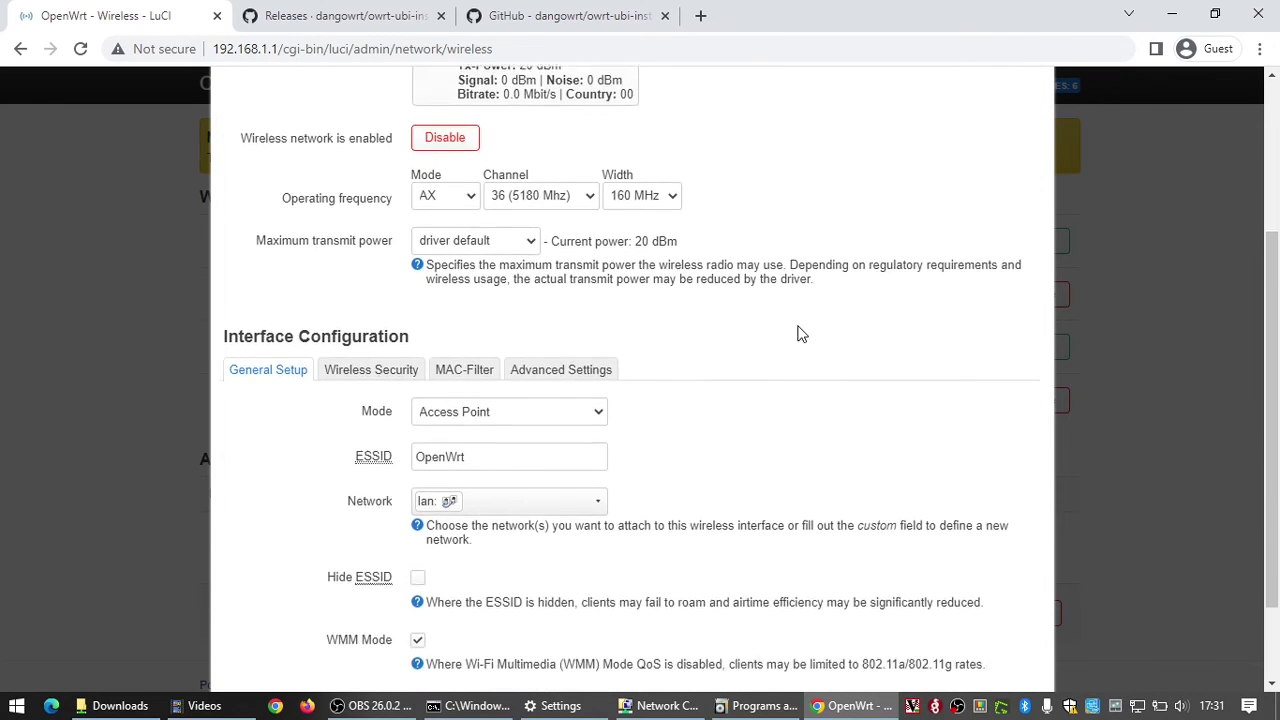
pyautogui.doubleClick(472, 389)
pyautogui.write('MyWireless')
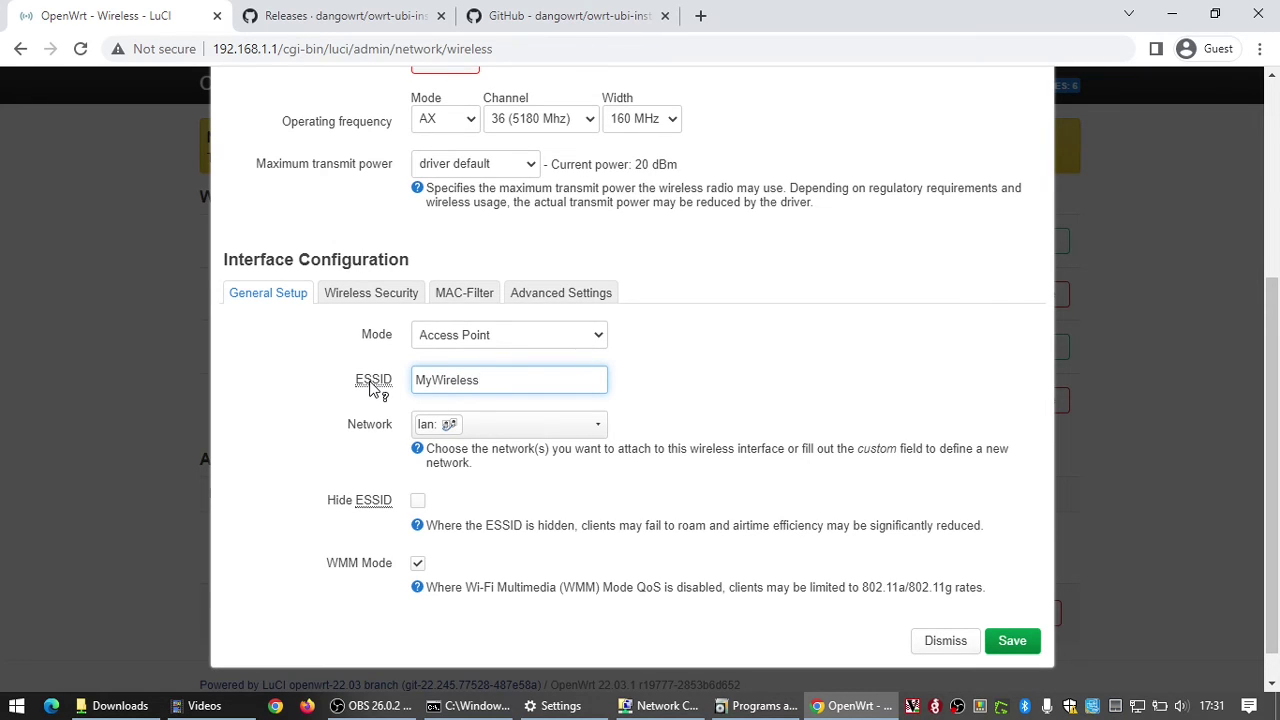
pyautogui.write('5GHz')
# Step: Secure the 5 GHz network with WPA2-PSK and a key, and save it
pyautogui.click(372, 298)
pyautogui.click(504, 545)
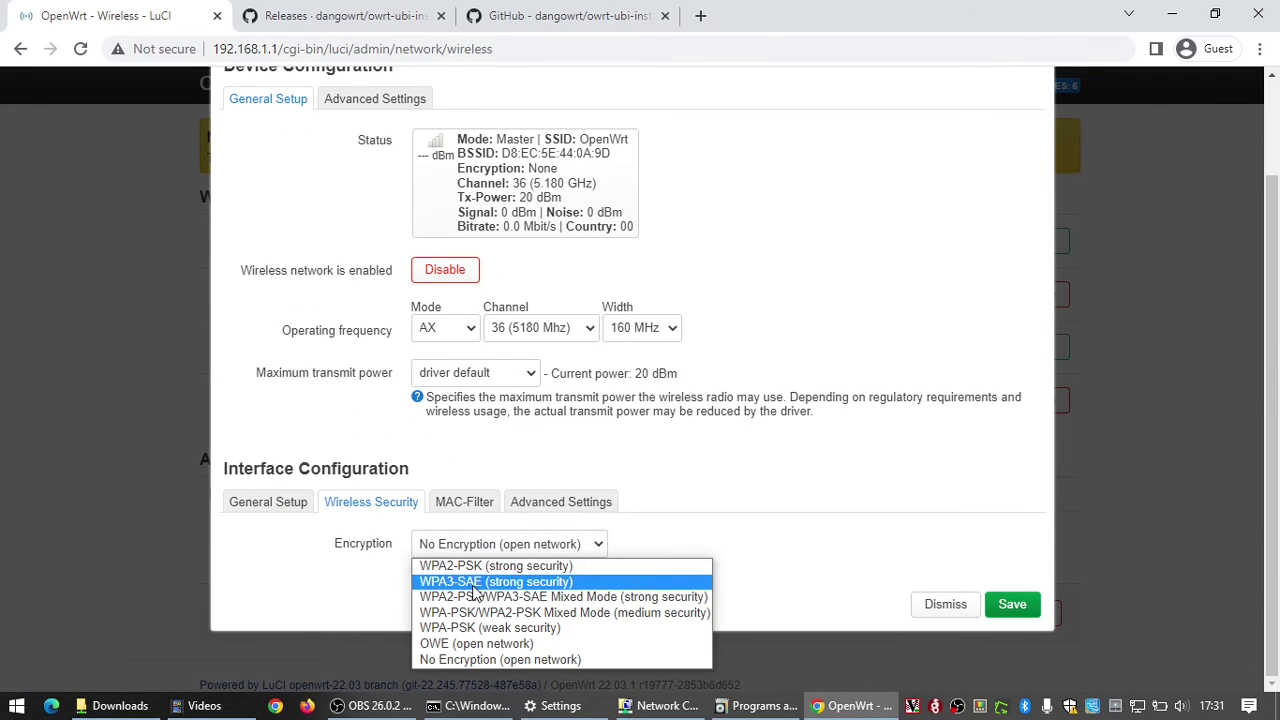
pyautogui.click(461, 571)
pyautogui.click(443, 624)
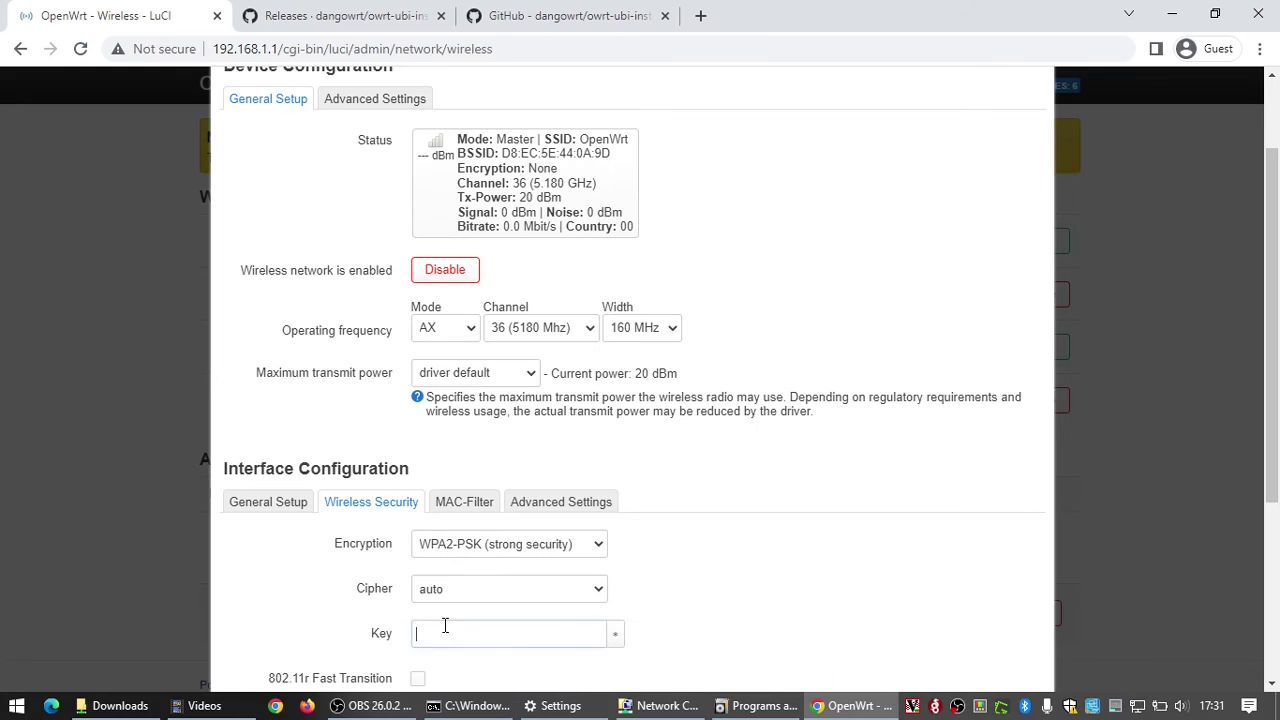
pyautogui.write('••••••••••')
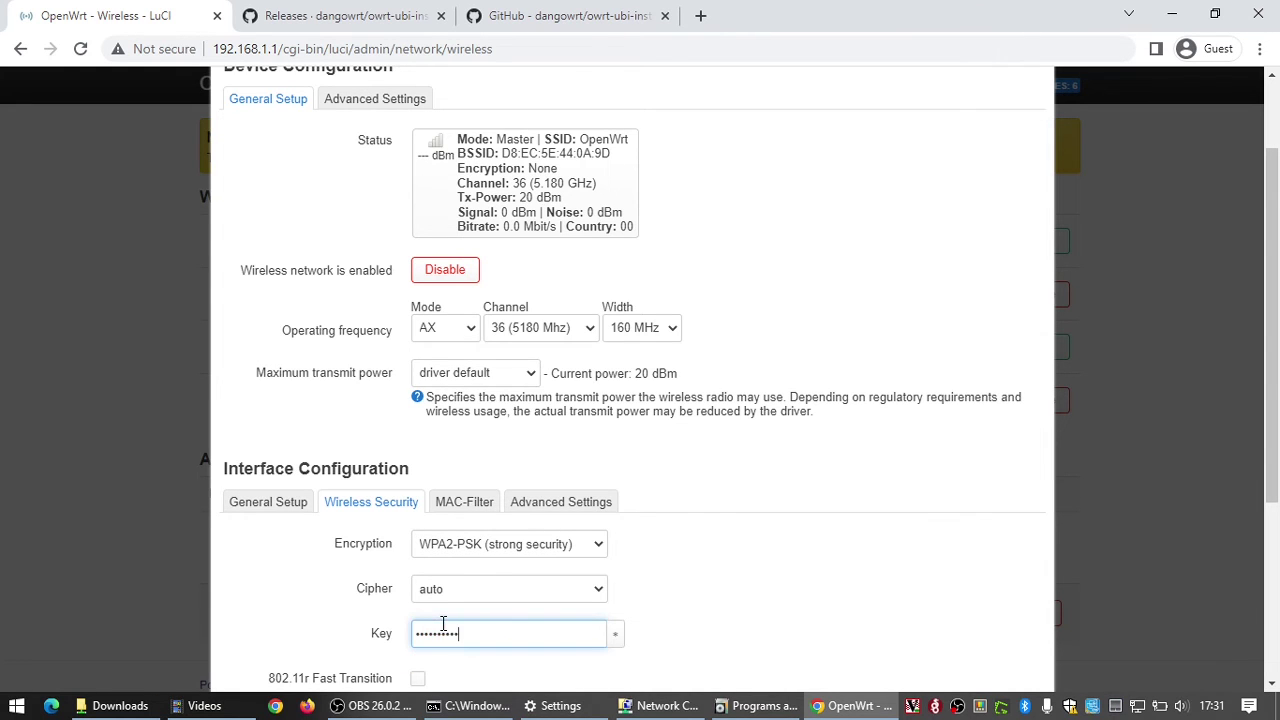
pyautogui.scroll(-3, 937, 523)
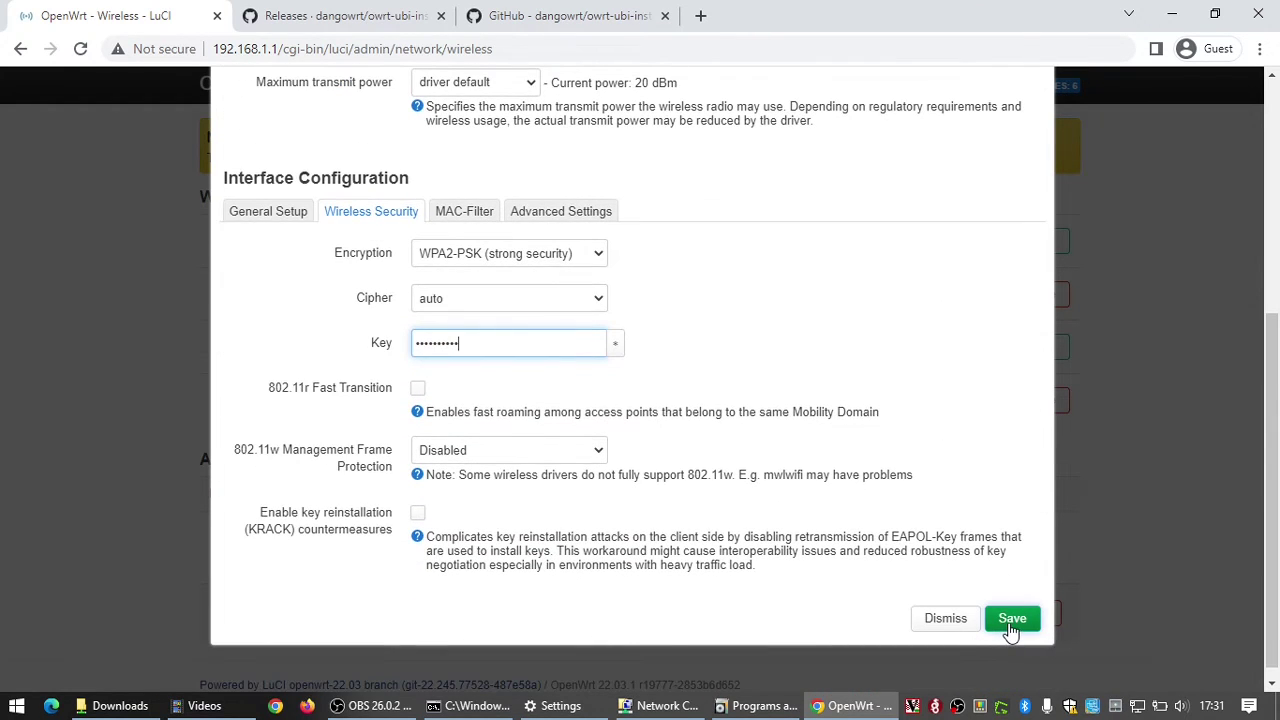
pyautogui.click(1011, 620)
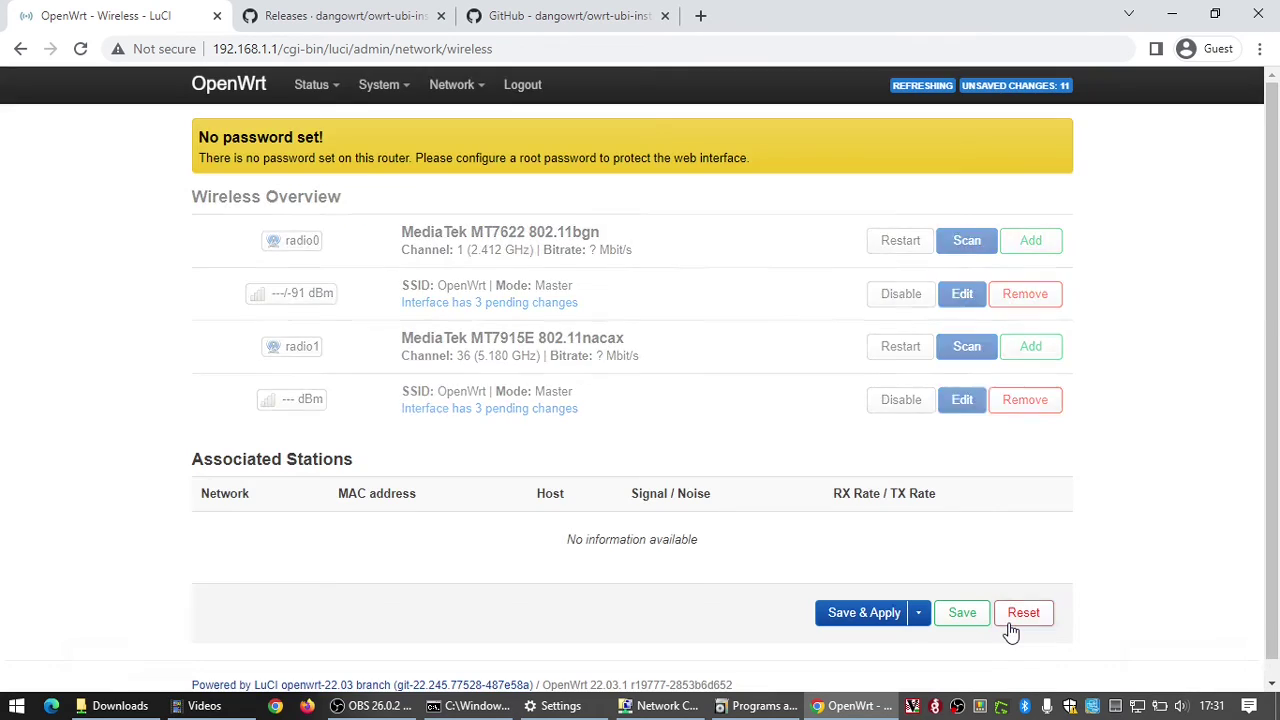
# Step: Review the 11 unsaved wireless changes and Save & Apply them to the router
pyautogui.click(1017, 88)
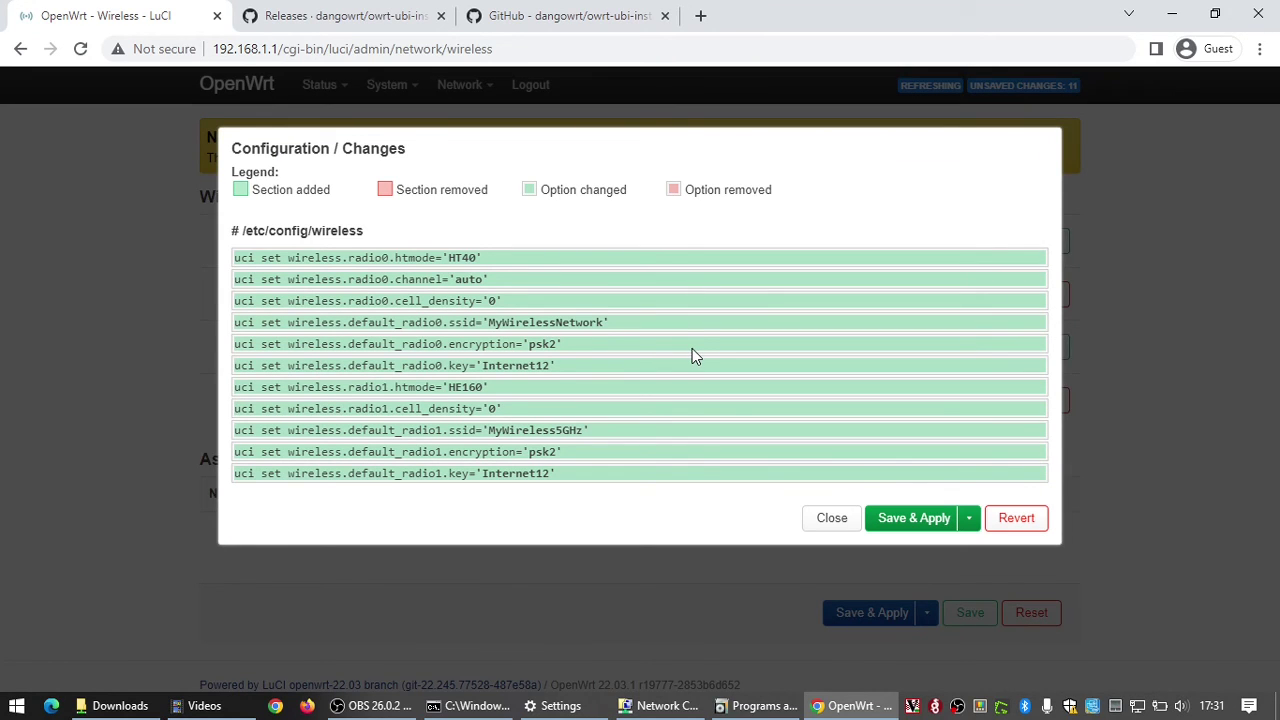
pyautogui.click(914, 522)
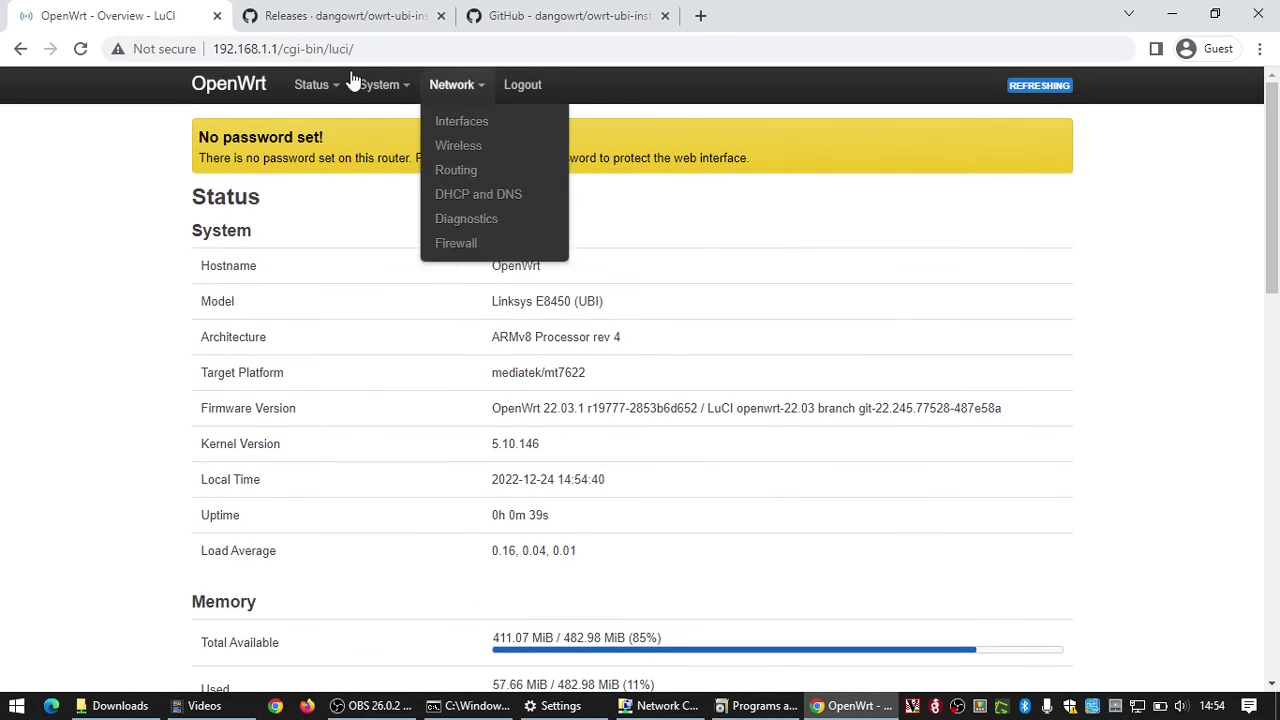
# Step: Show the Network > Interfaces Devices list: br-lan, eth0, lan1–lan4 and wan with their MTUs
pyautogui.moveTo(386, 88)
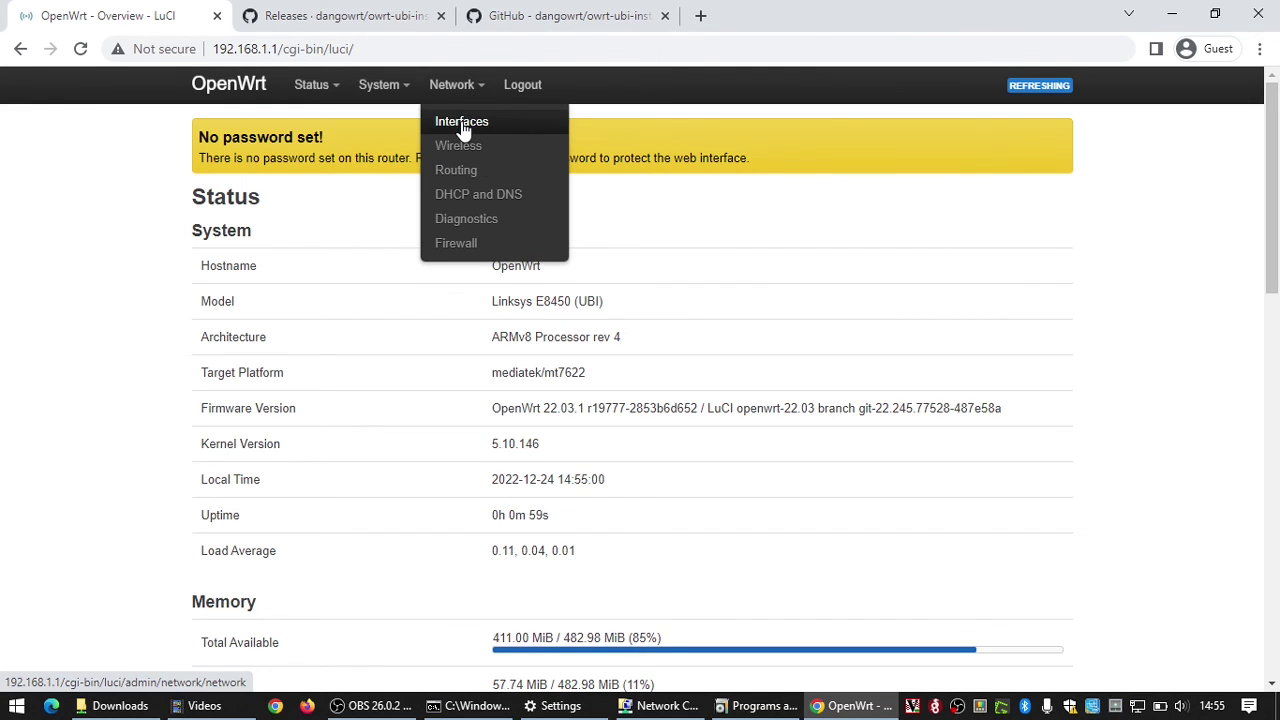
pyautogui.click(465, 127)
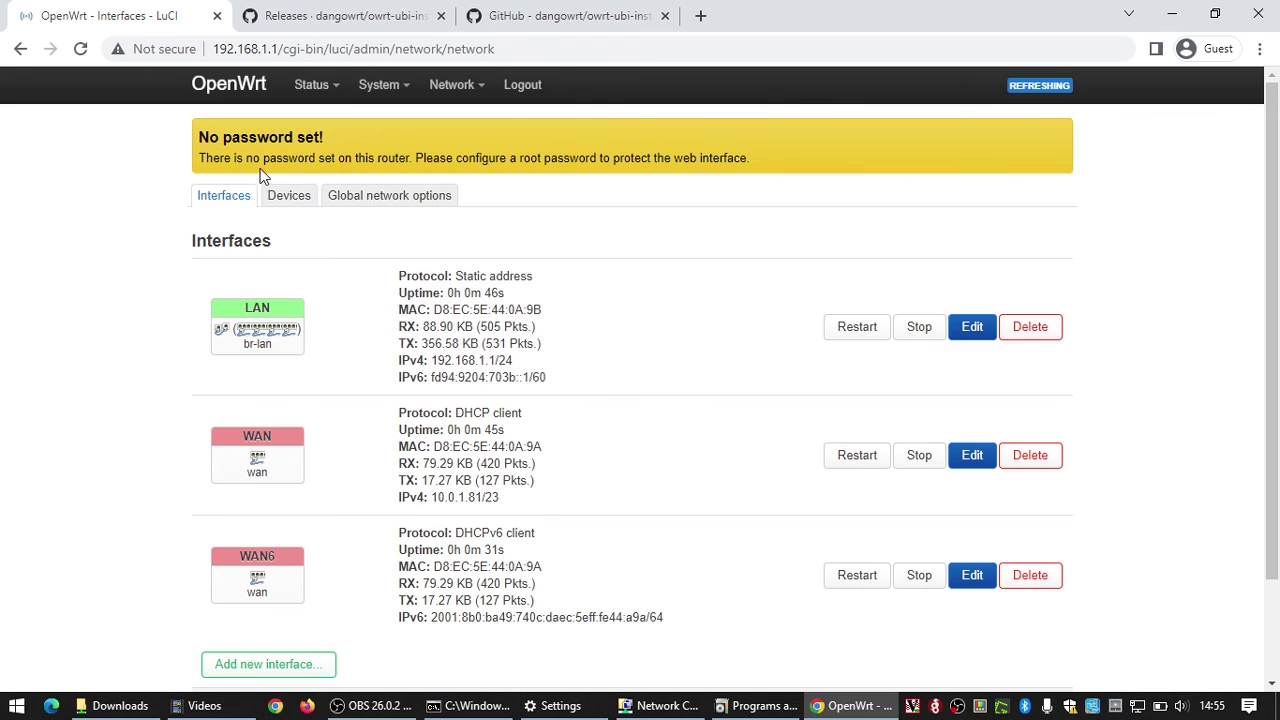
pyautogui.click(276, 198)
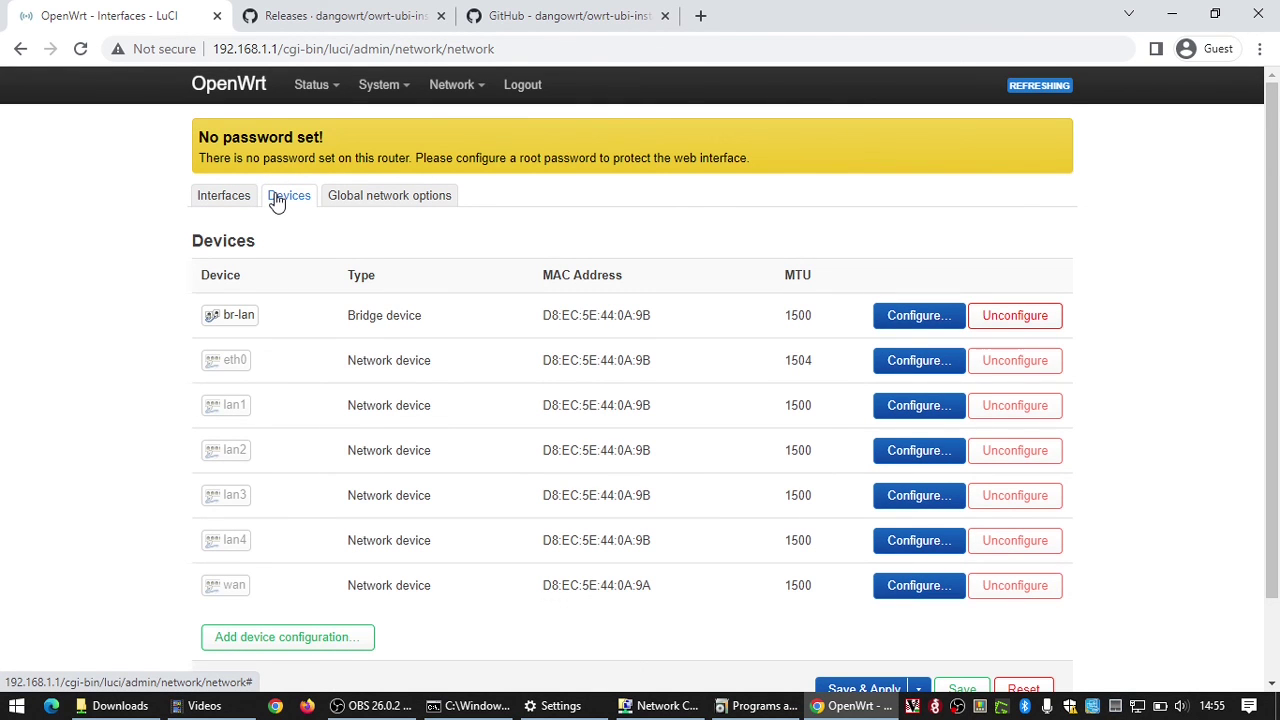
pyautogui.scroll(-1, 277, 200)
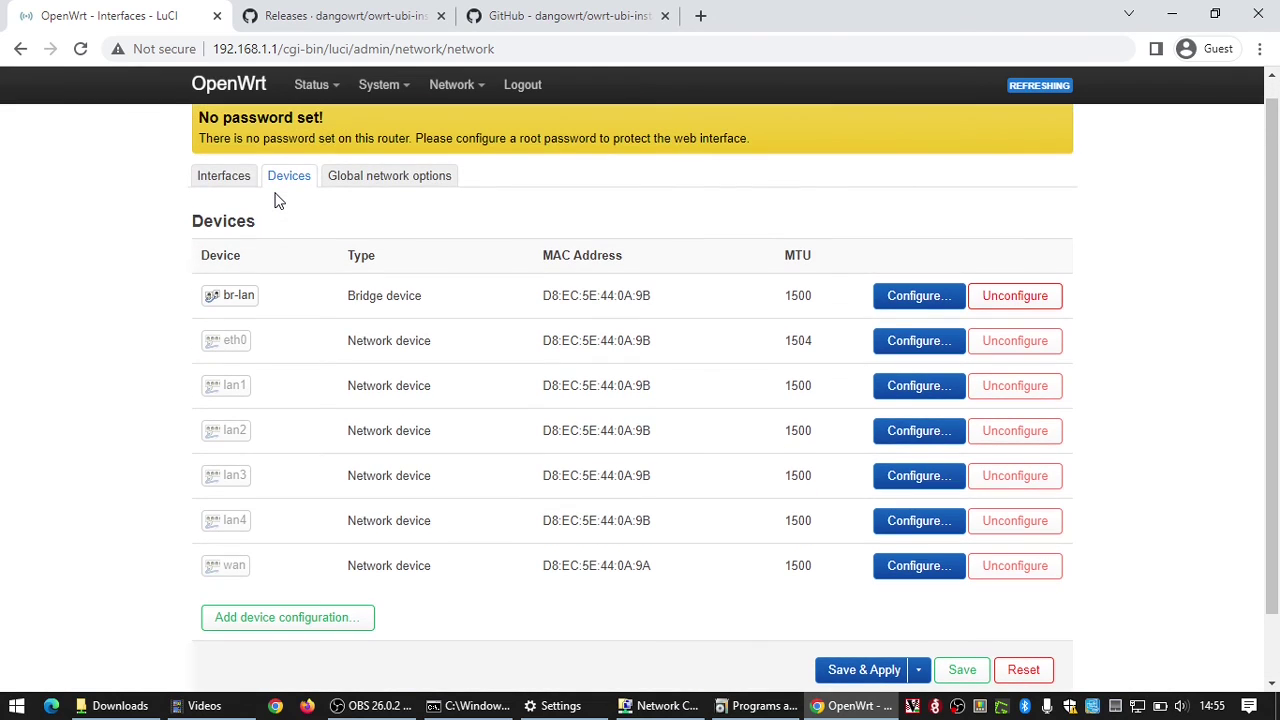